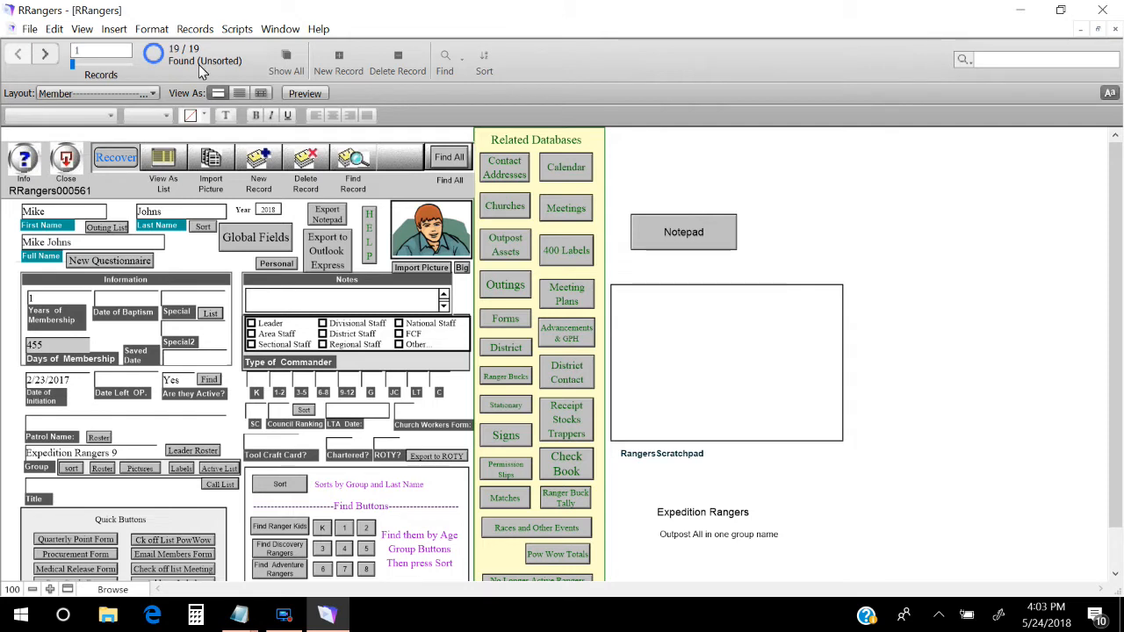
Open the District Contact database and bring up the outing attendance list from its FCF application layout
left_click(569, 369)
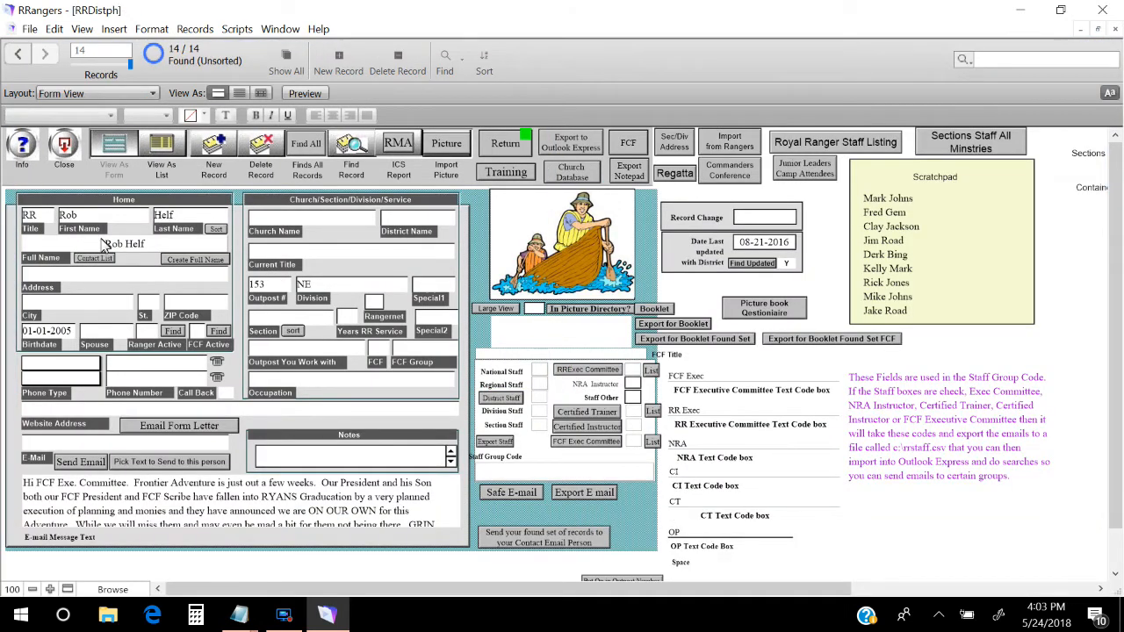
left_click(629, 150)
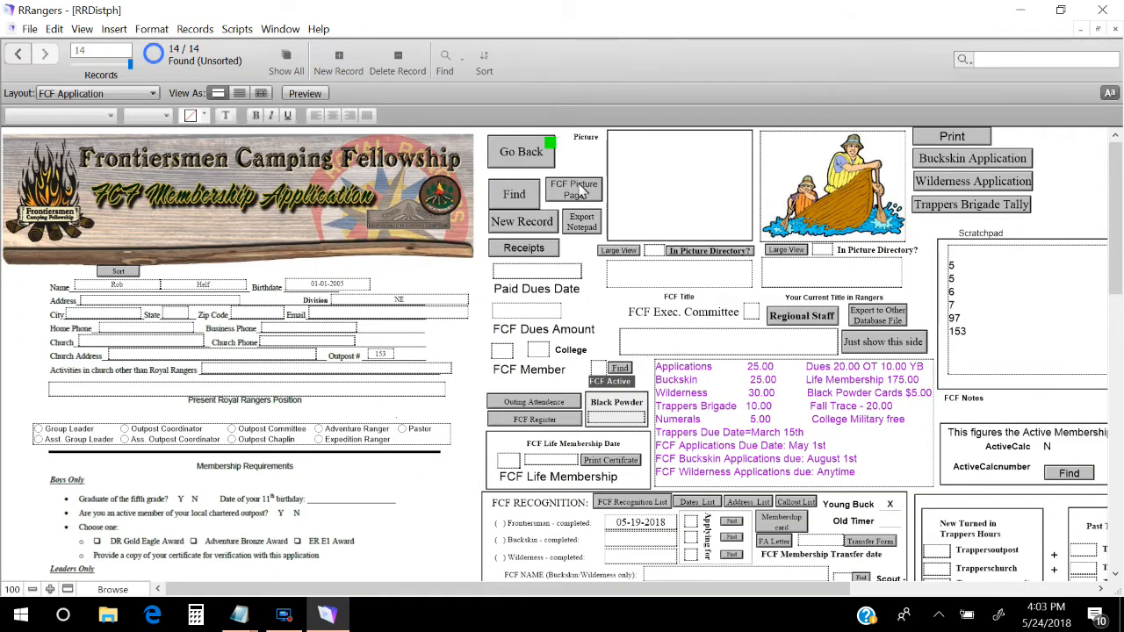
left_click(522, 403)
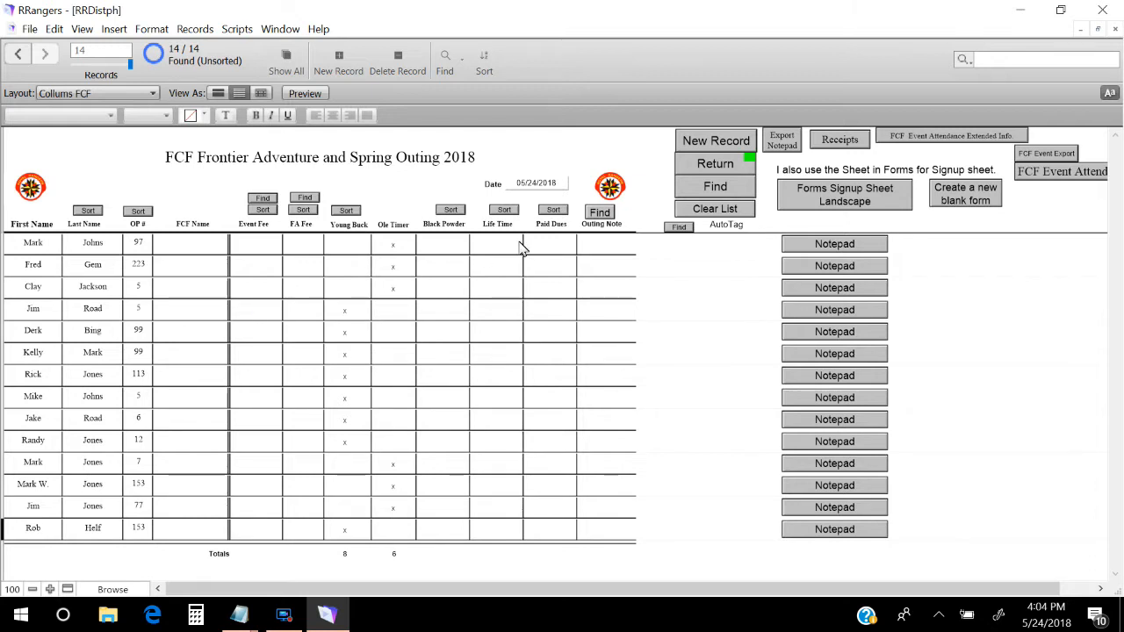
Create a new blank event data collection form with 17 blank records from the attendance list
left_click(387, 285)
left_click(969, 191)
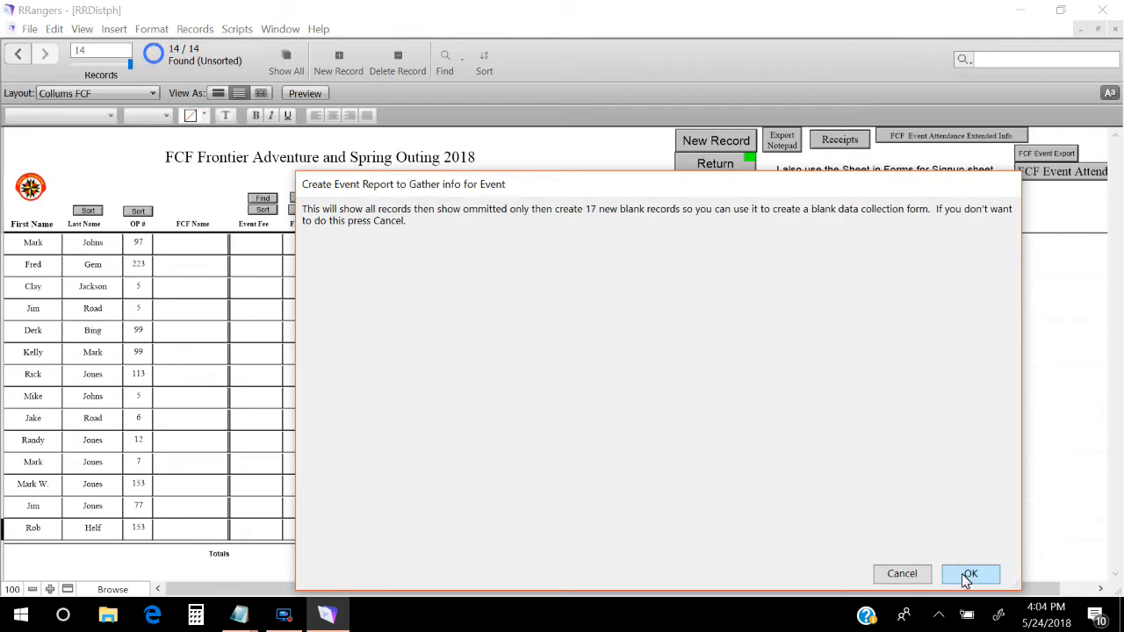
left_click(969, 575)
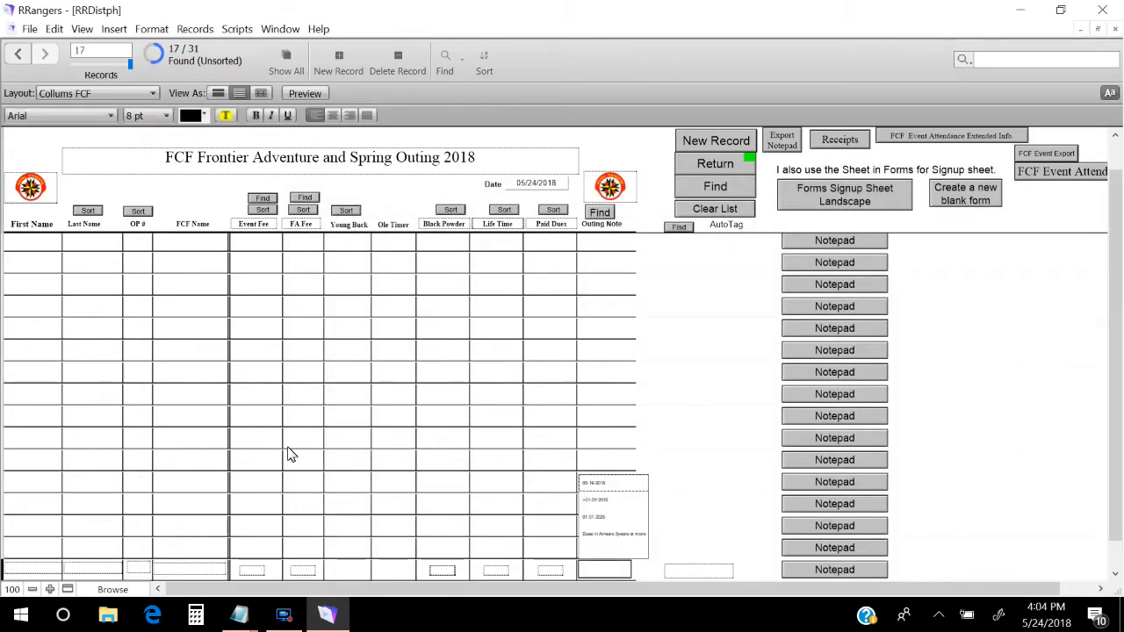
Print the browsed blank records to pdfFactory, check the generated page and close the preview
left_click(29, 29)
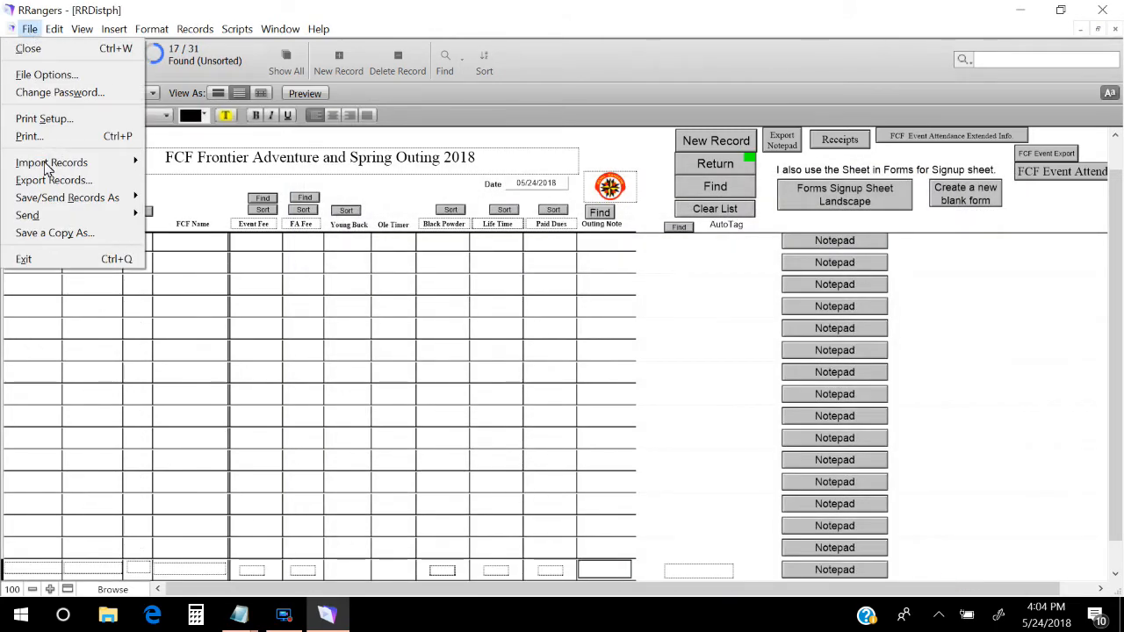
left_click(43, 136)
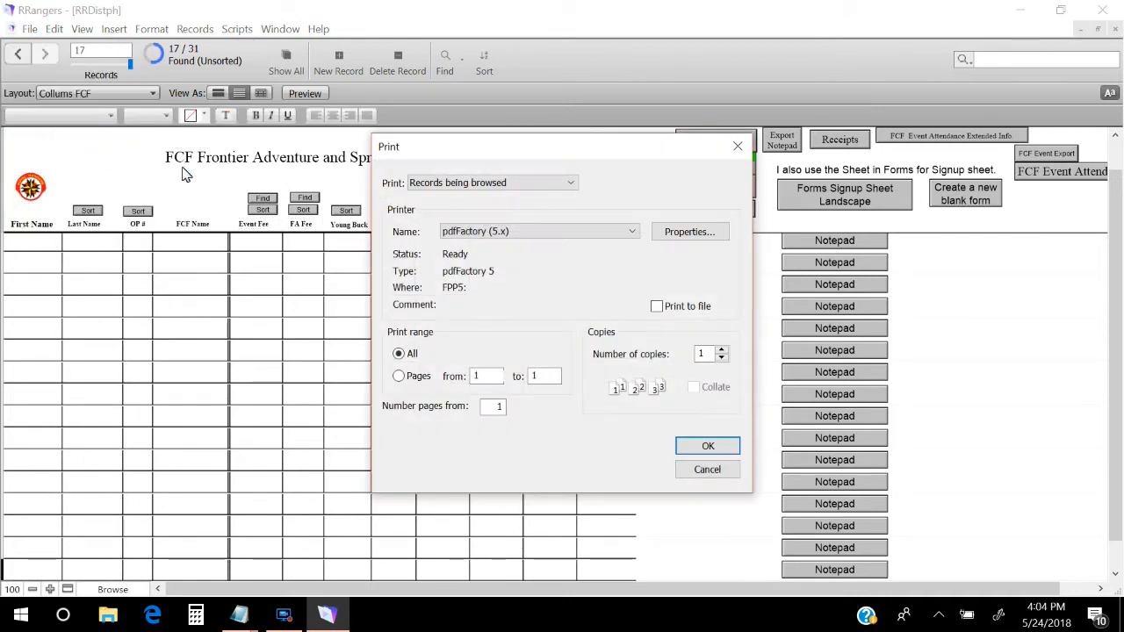
left_click(708, 447)
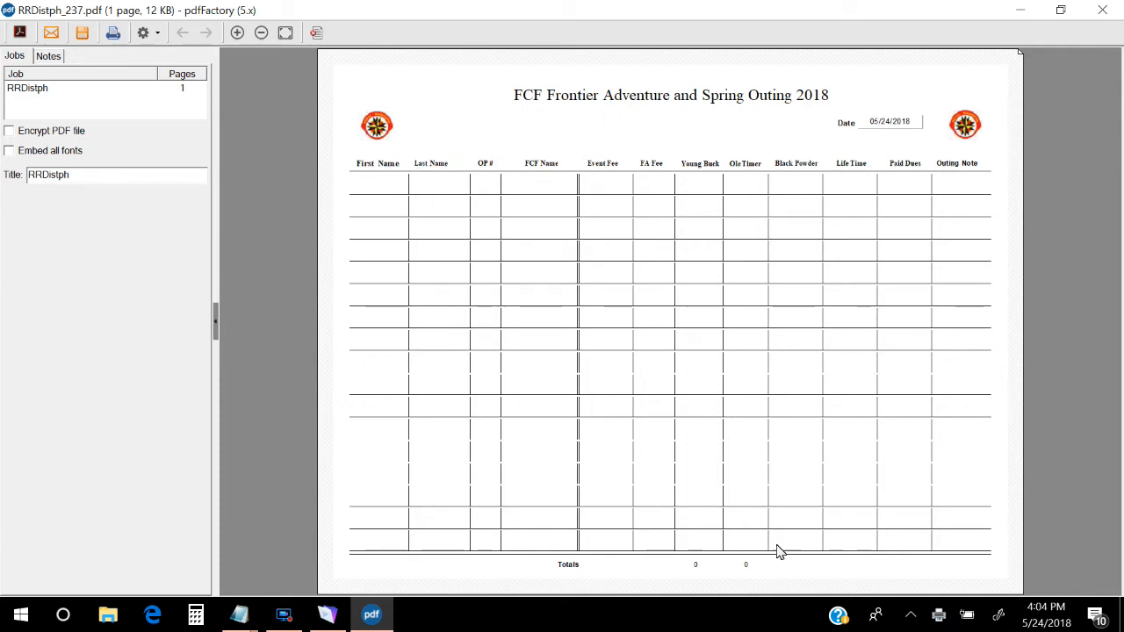
left_click(1103, 9)
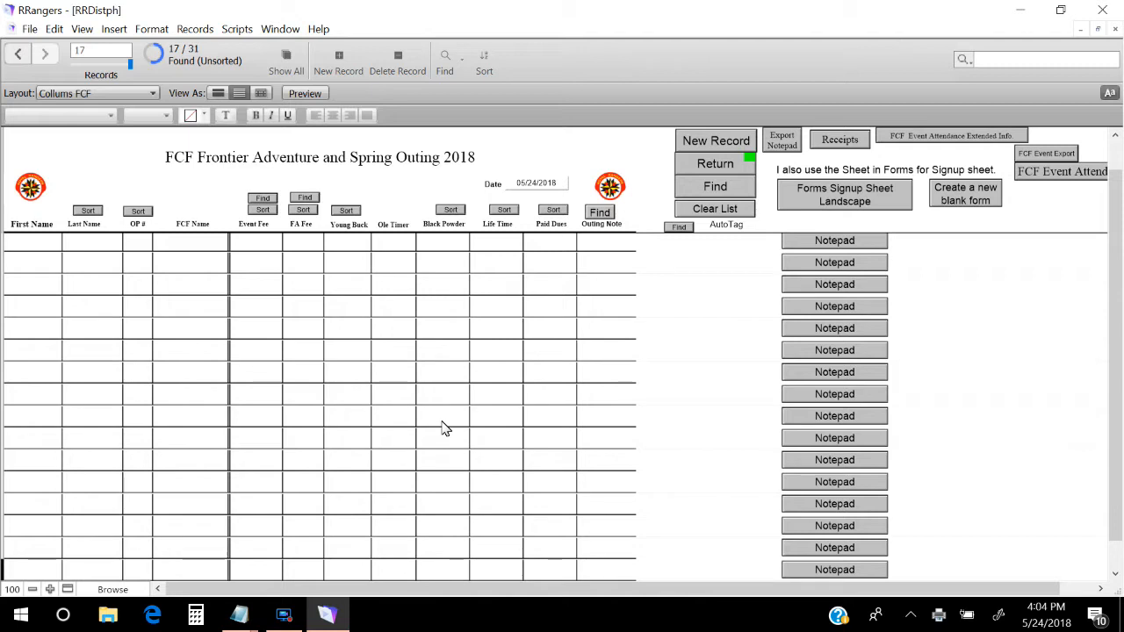
Delete all the blank records in the current found set
left_click(195, 29)
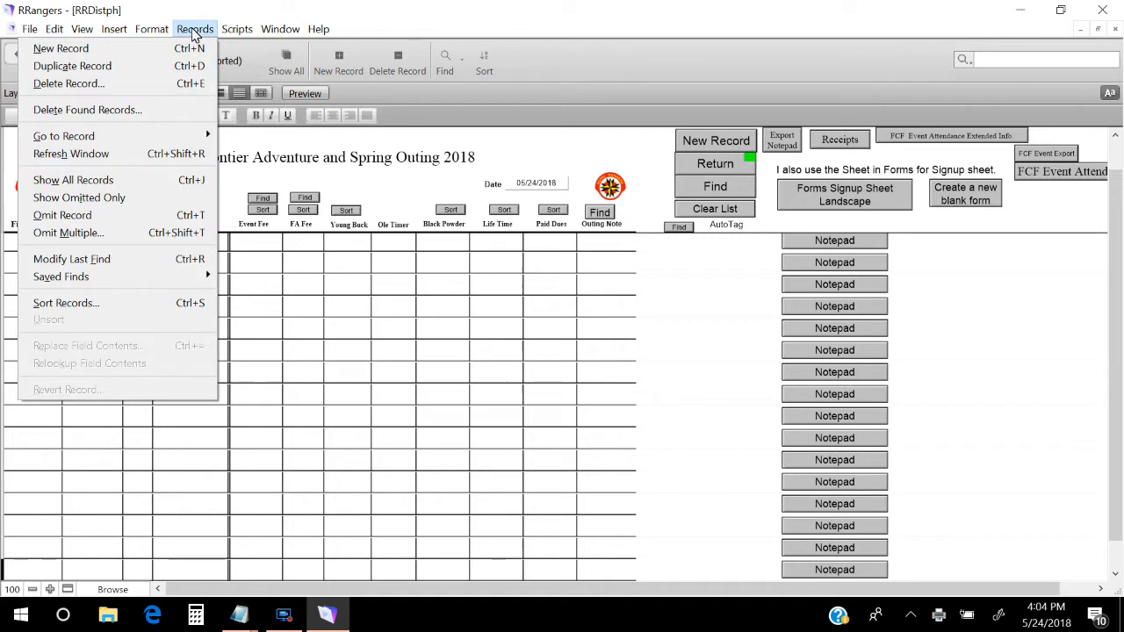
left_click(146, 109)
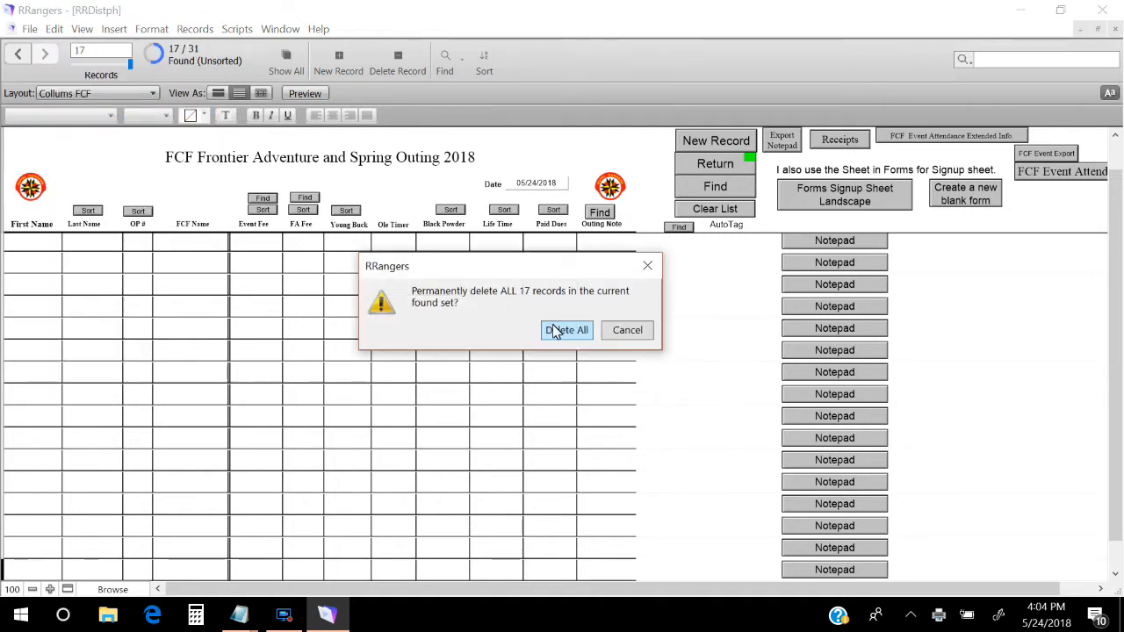
left_click(555, 331)
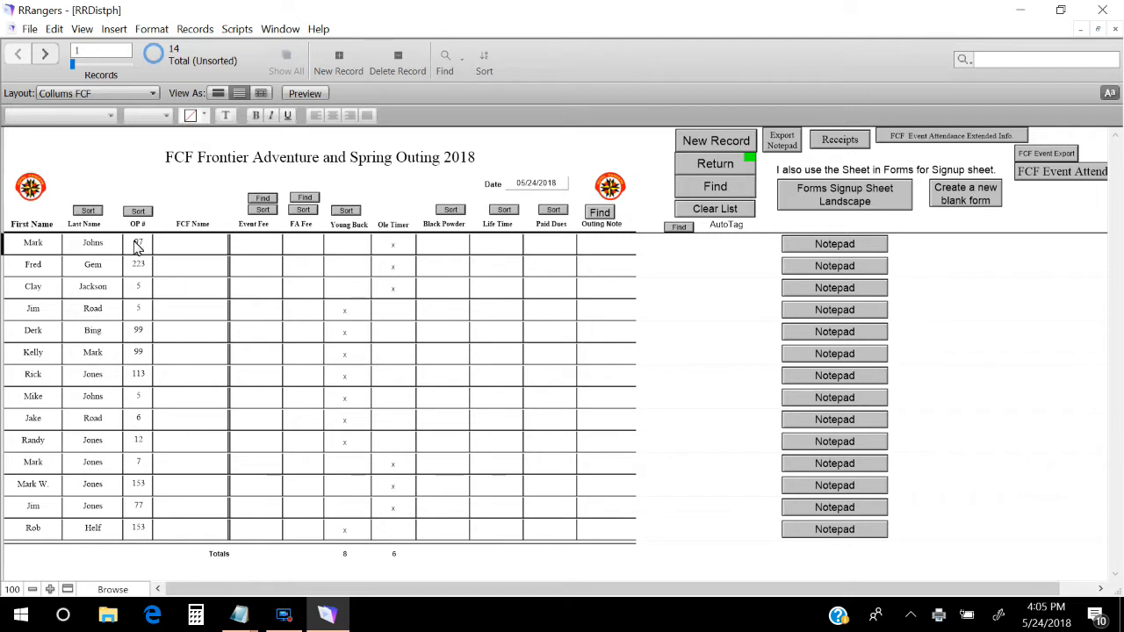
Sort the attendance list by last name and set the Event Fee to 10 for the first and third members
left_click(86, 213)
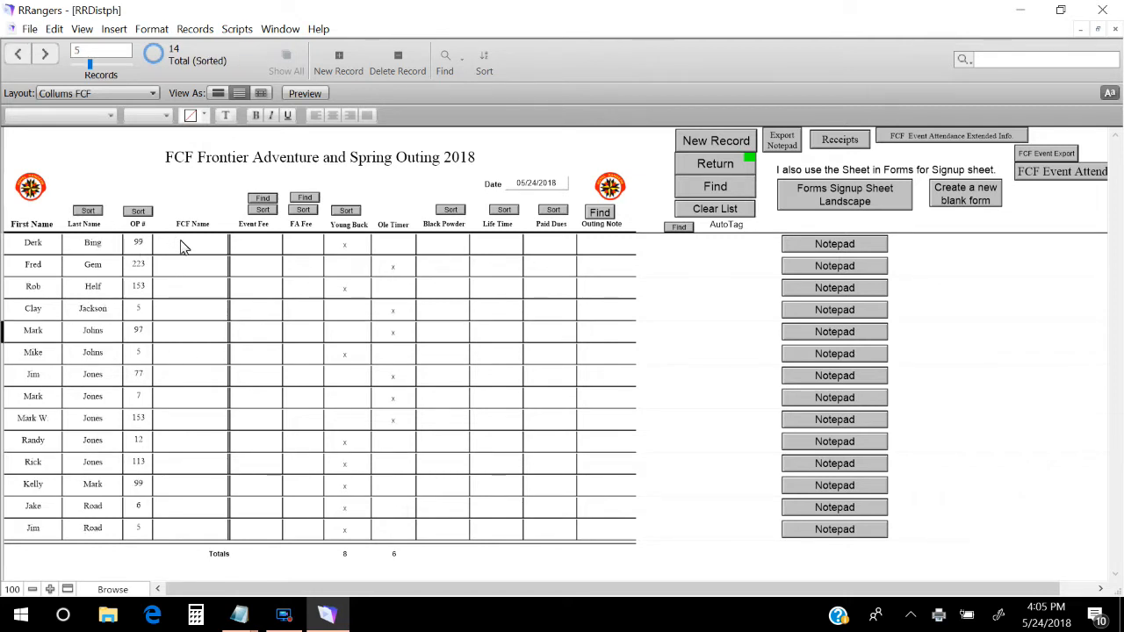
left_click(259, 246)
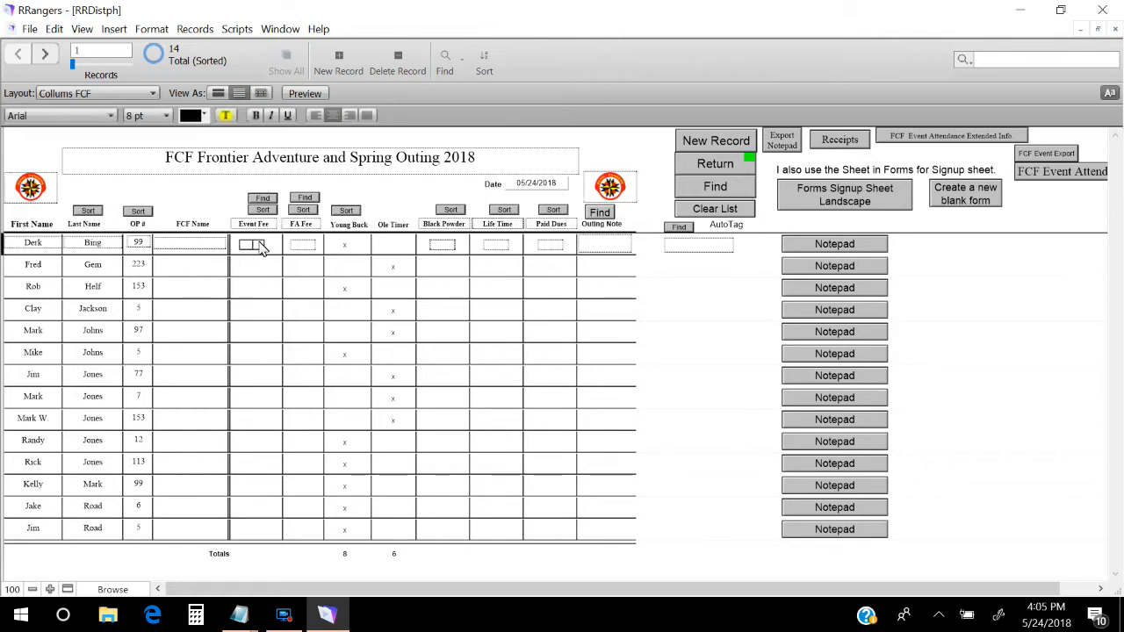
type("10")
left_click(257, 292)
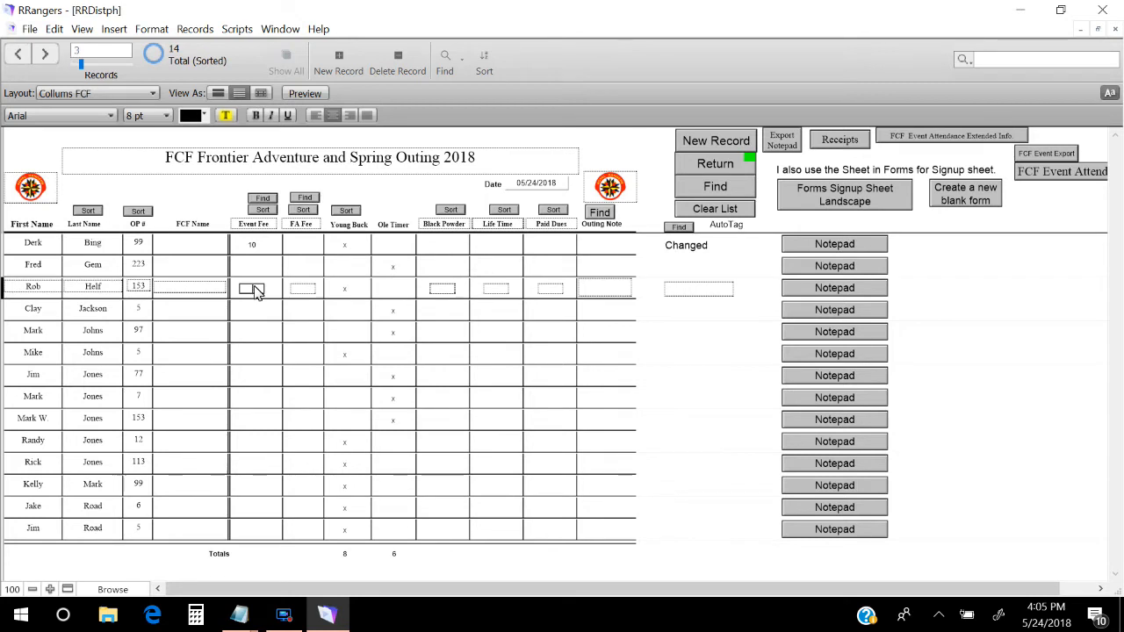
Set the FA Fee to 25 for the fifth, sixth and seventh members in the sorted list
left_click(254, 337)
left_click(308, 338)
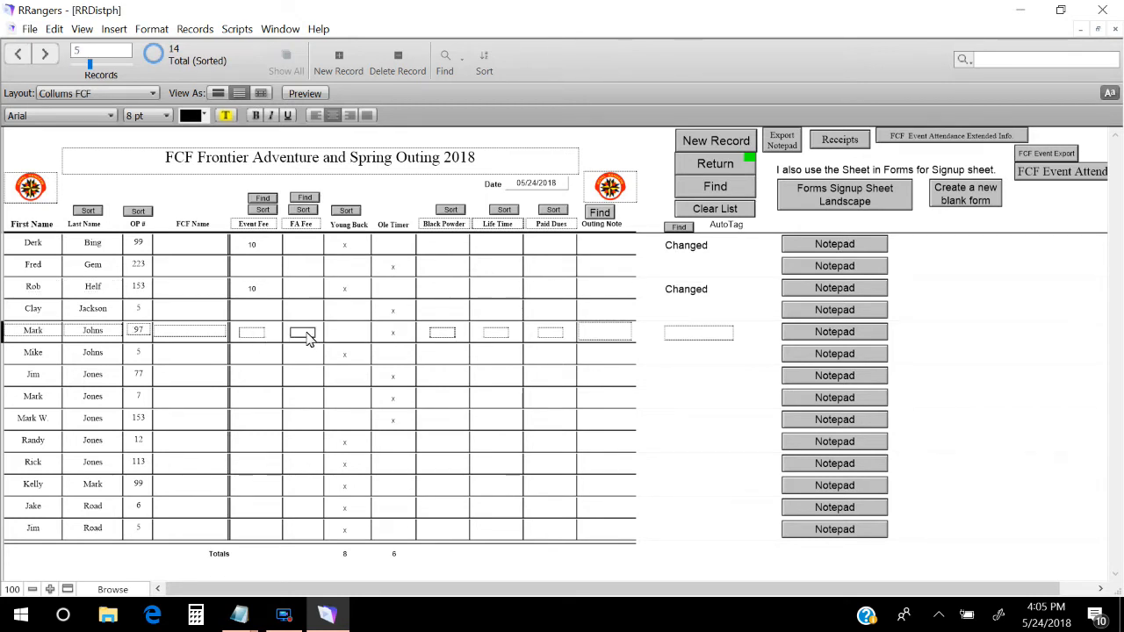
type("25")
left_click(304, 358)
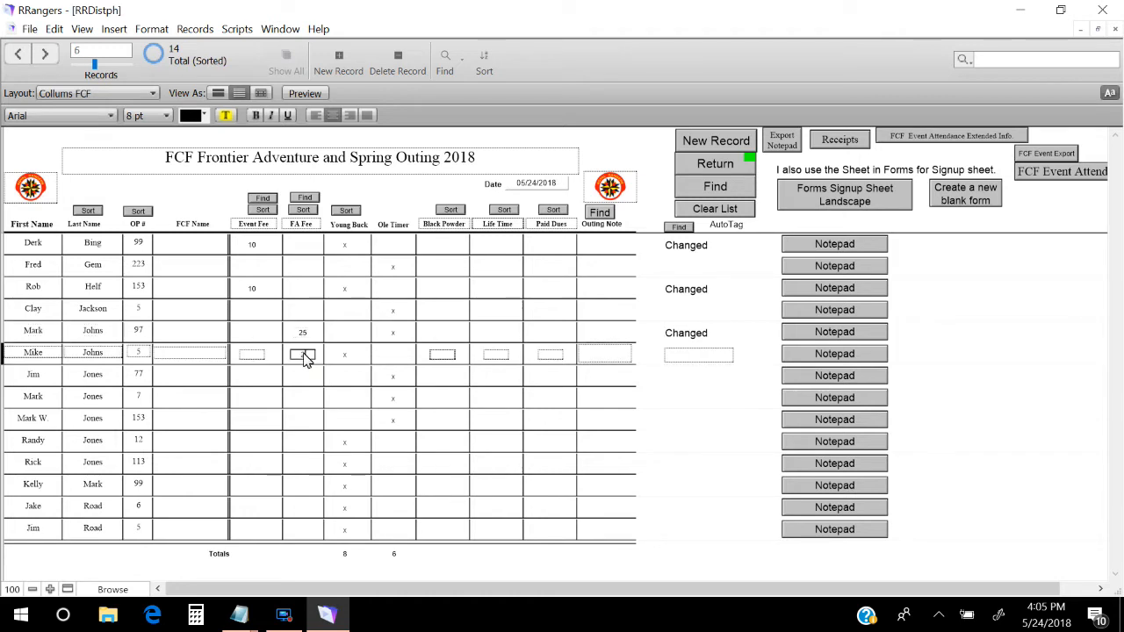
type("25")
left_click(305, 377)
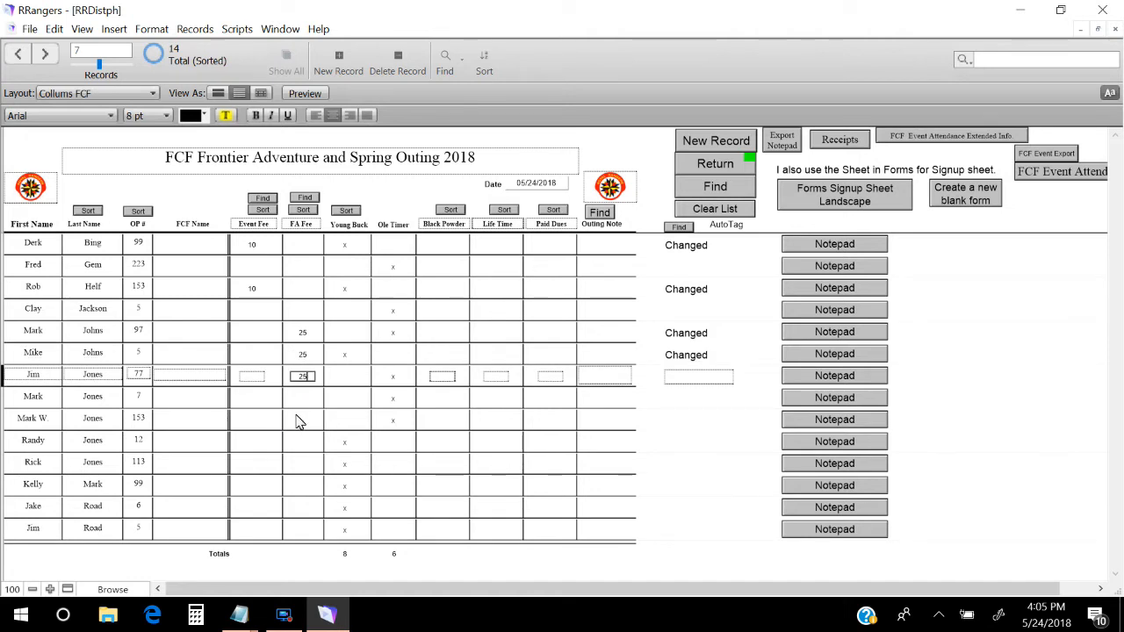
For the ninth member in the list, set Event Fee to 10, Black Powder to 10 and Paid Dues to 20
left_click(256, 423)
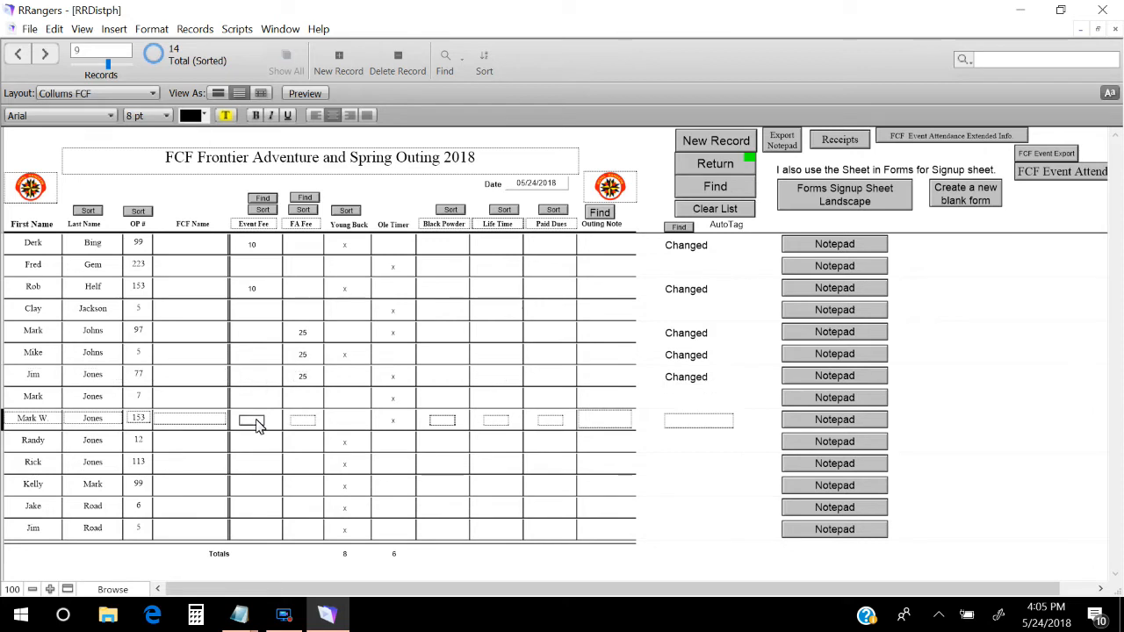
type("10")
left_click(445, 422)
type("10")
left_click(551, 421)
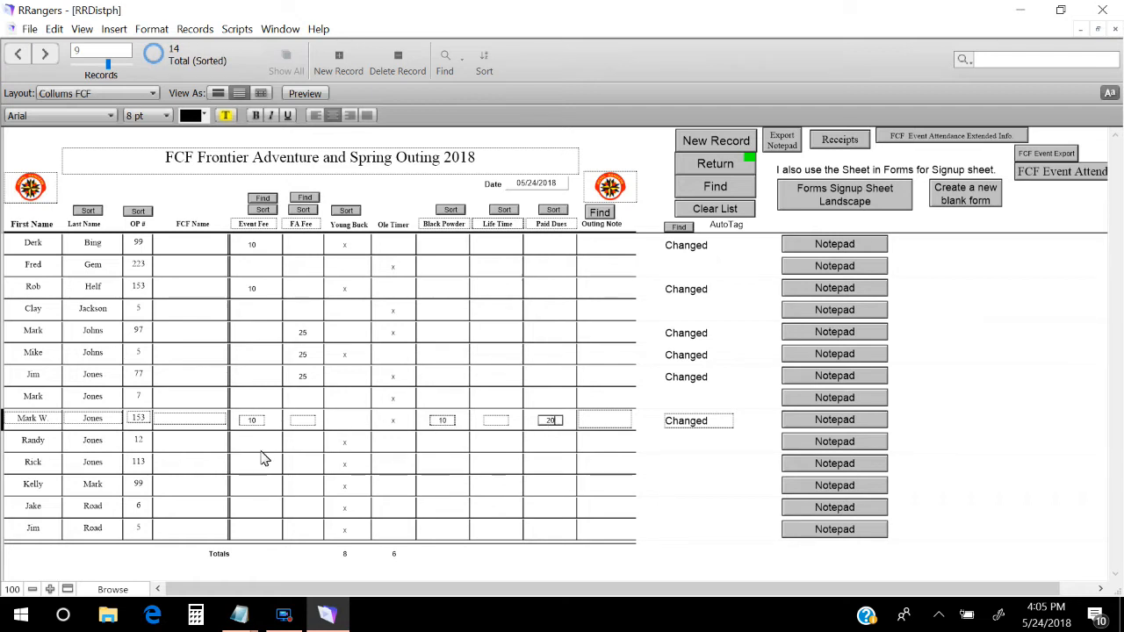
For the twelfth member in the list, set Event Fee to 10, Black Powder to 10 and Life Time to 175, and commit the record
left_click(255, 487)
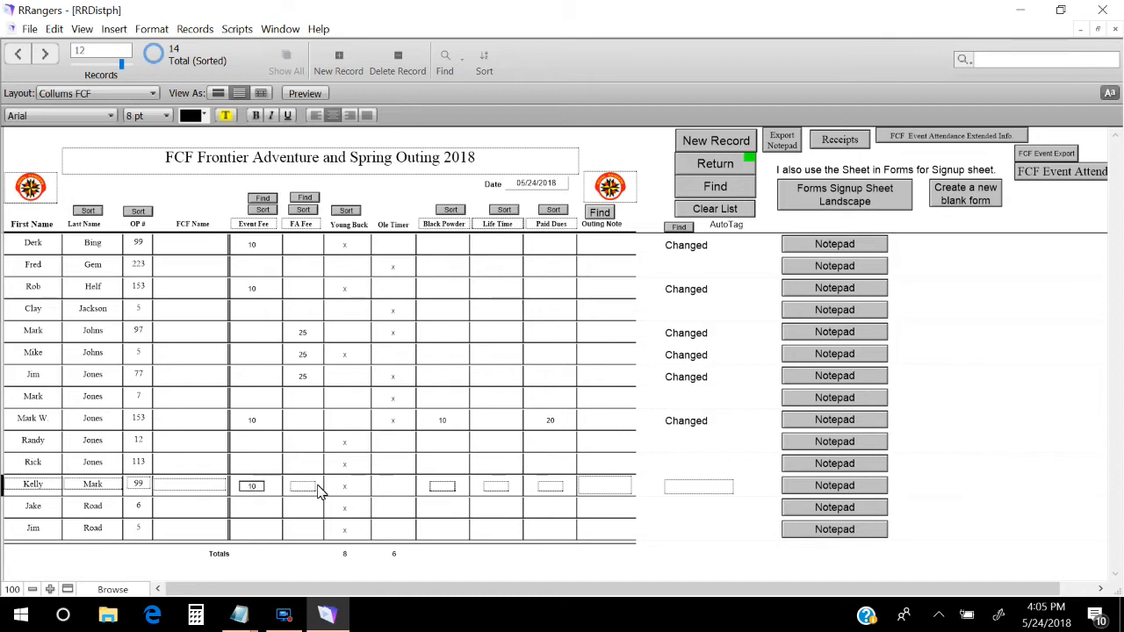
left_click(442, 489)
type("10")
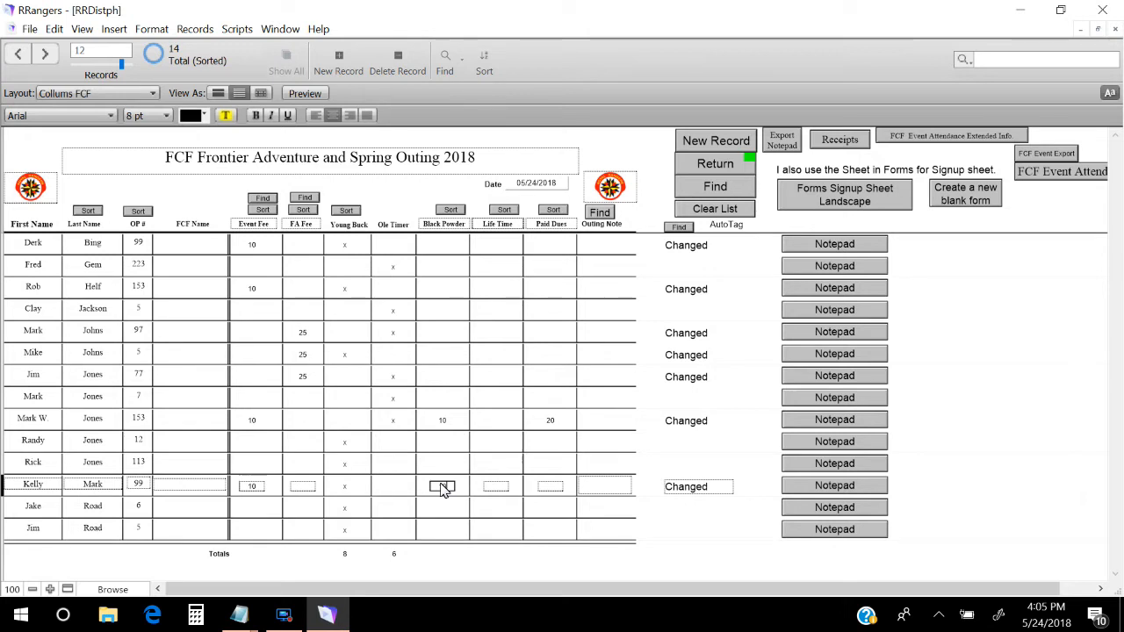
left_click(496, 489)
type("175")
left_click(262, 529)
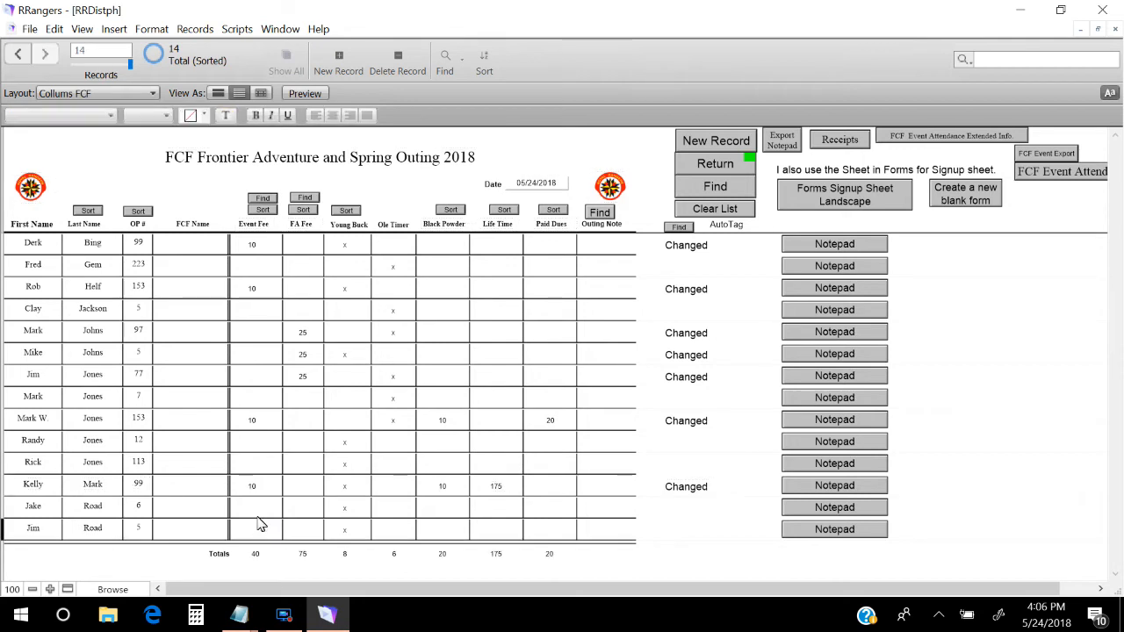
Find the AutoTag records marked Changed, show all records again, and repeat the same find
left_click(679, 228)
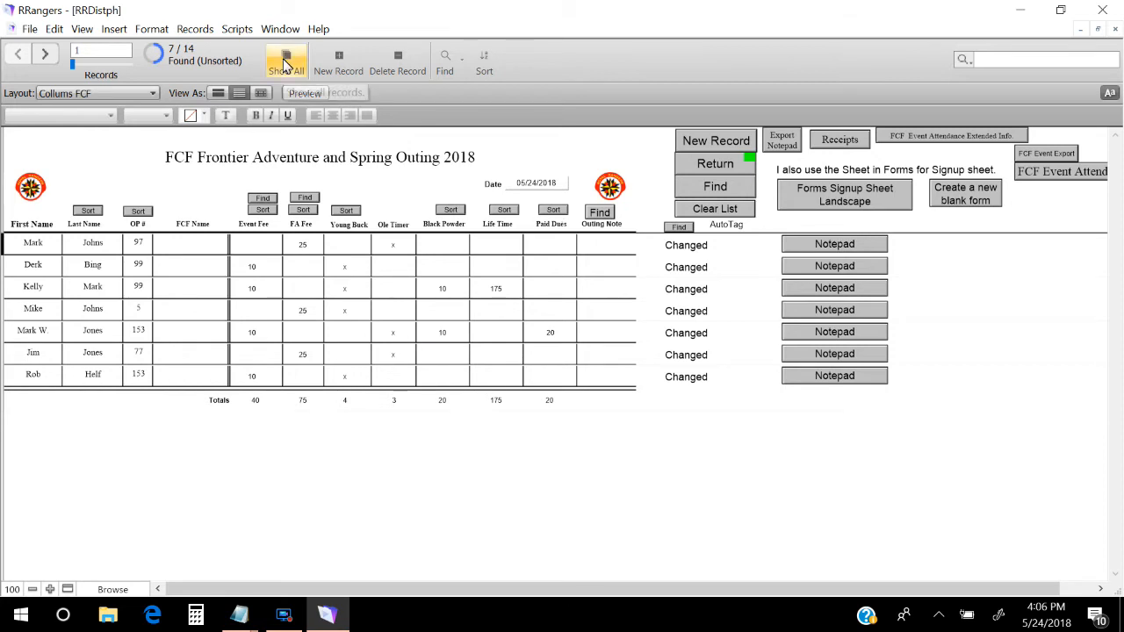
left_click(286, 65)
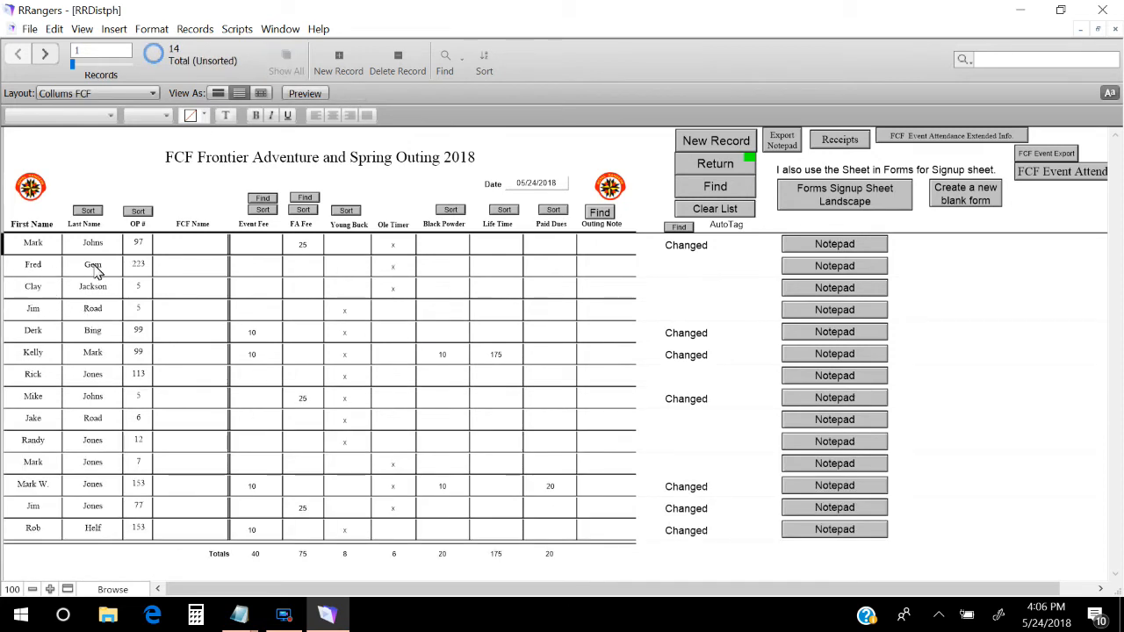
left_click(680, 228)
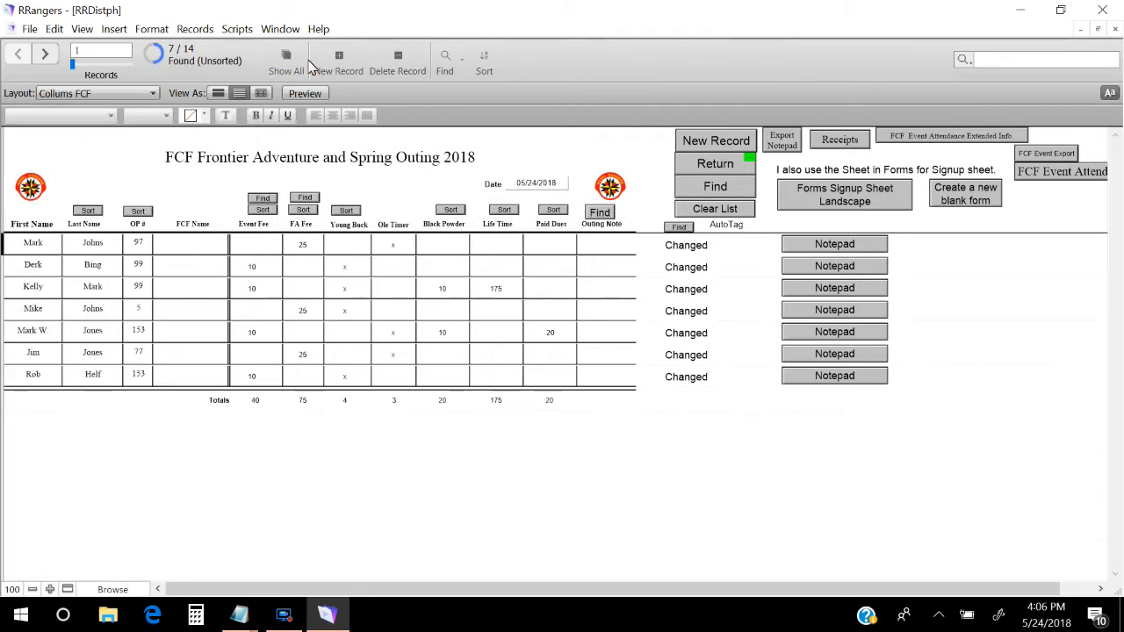
Find the outpost 223 member's record by entering the member's last name as the search criterion
left_click(446, 60)
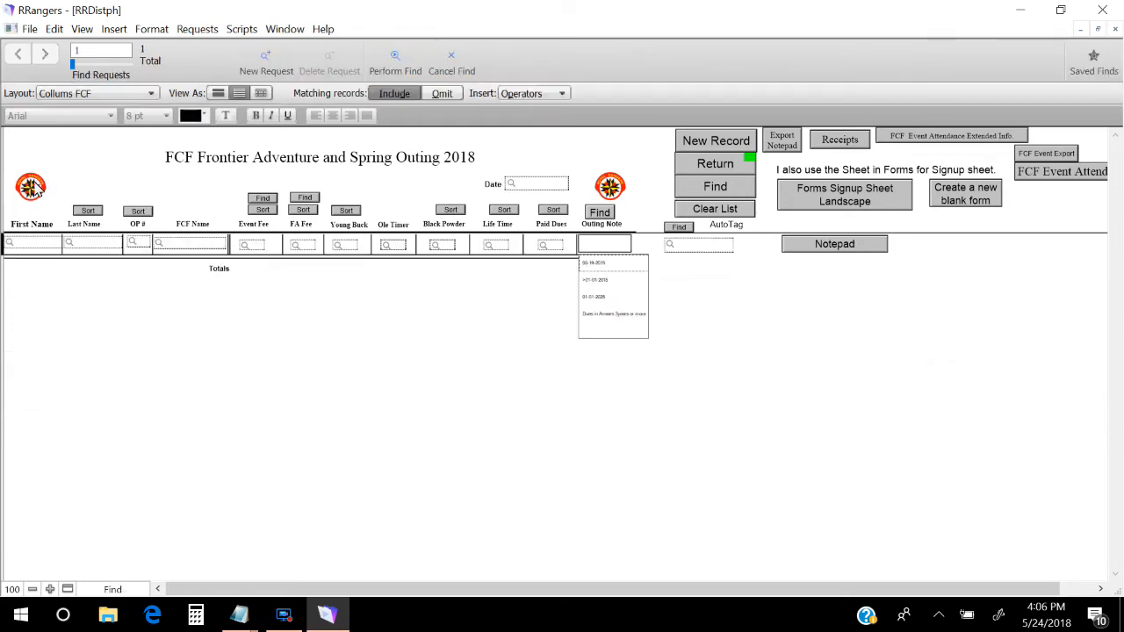
left_click(88, 245)
type("gem")
key("Return")
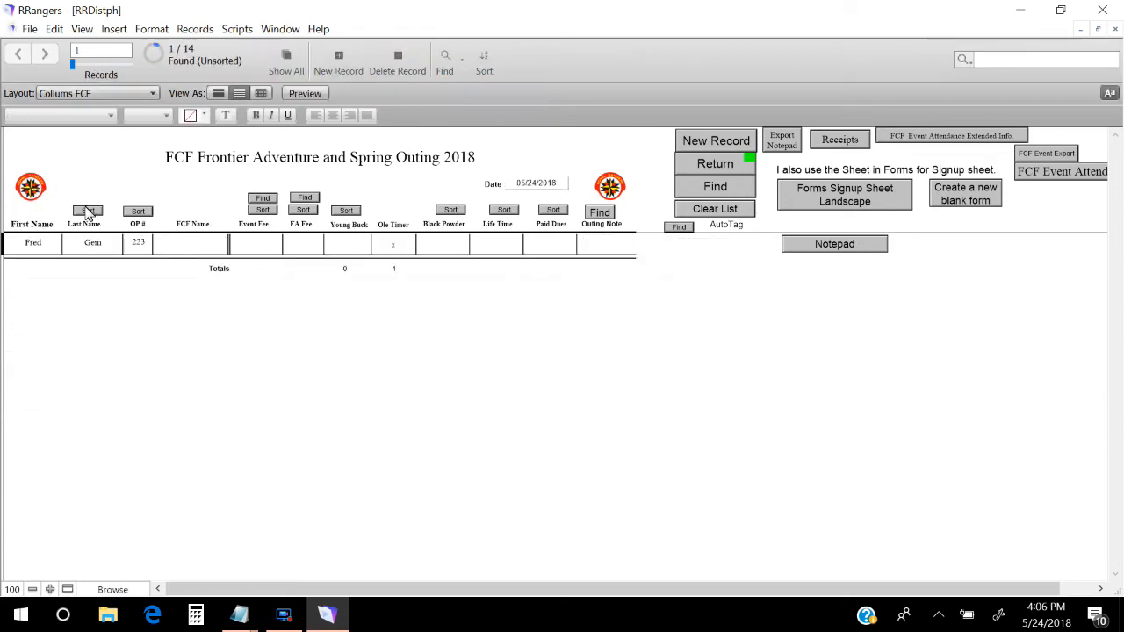
Set the found member's Event Fee to 10 and Black Powder to 10, and commit the record
left_click(258, 247)
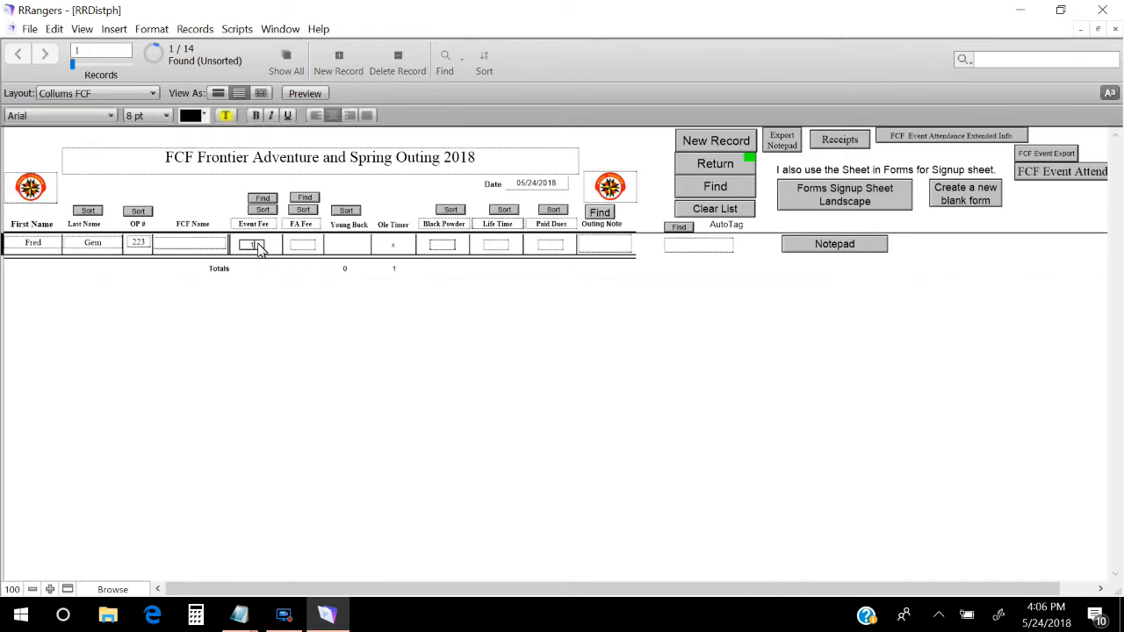
left_click(445, 245)
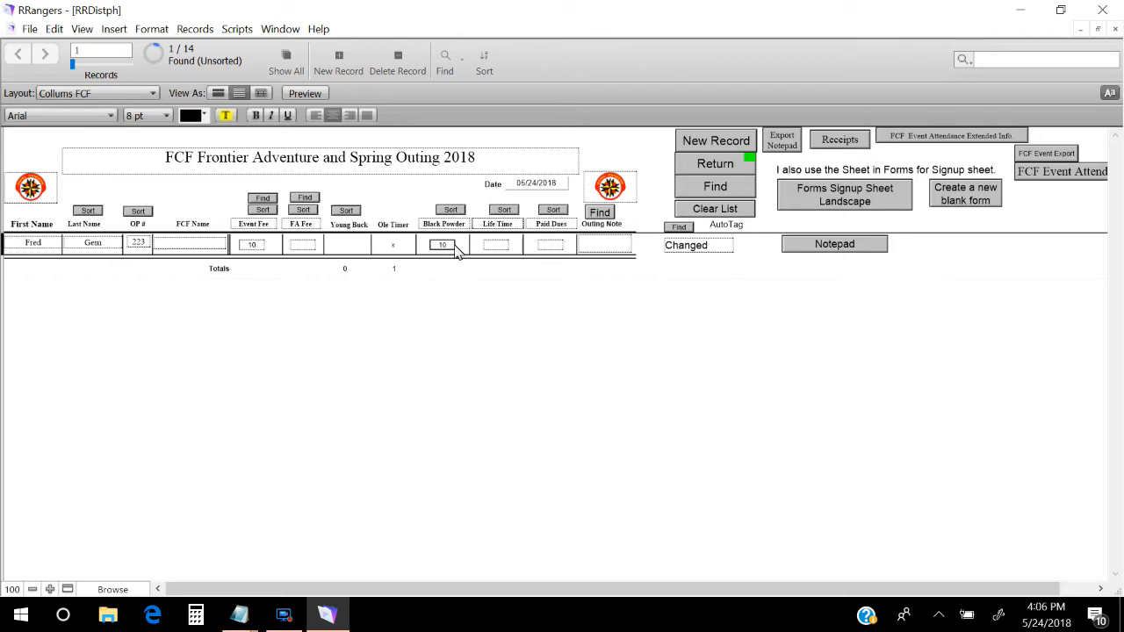
left_click(622, 295)
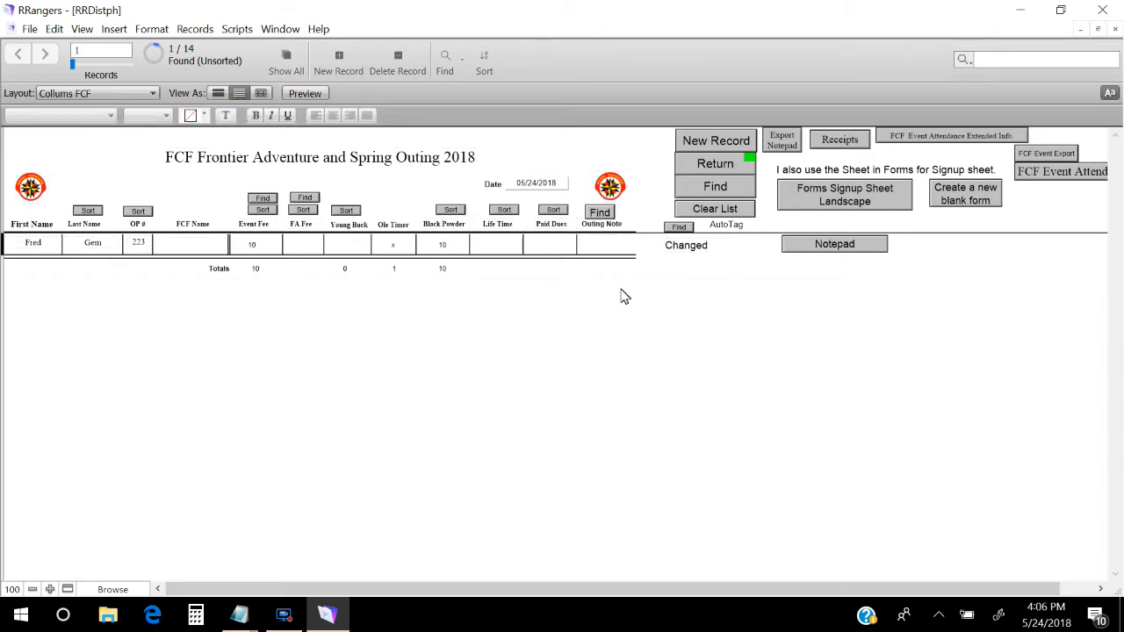
Find all AutoTag records marked Changed and export that found set for the FCF Event Attendance file
left_click(679, 227)
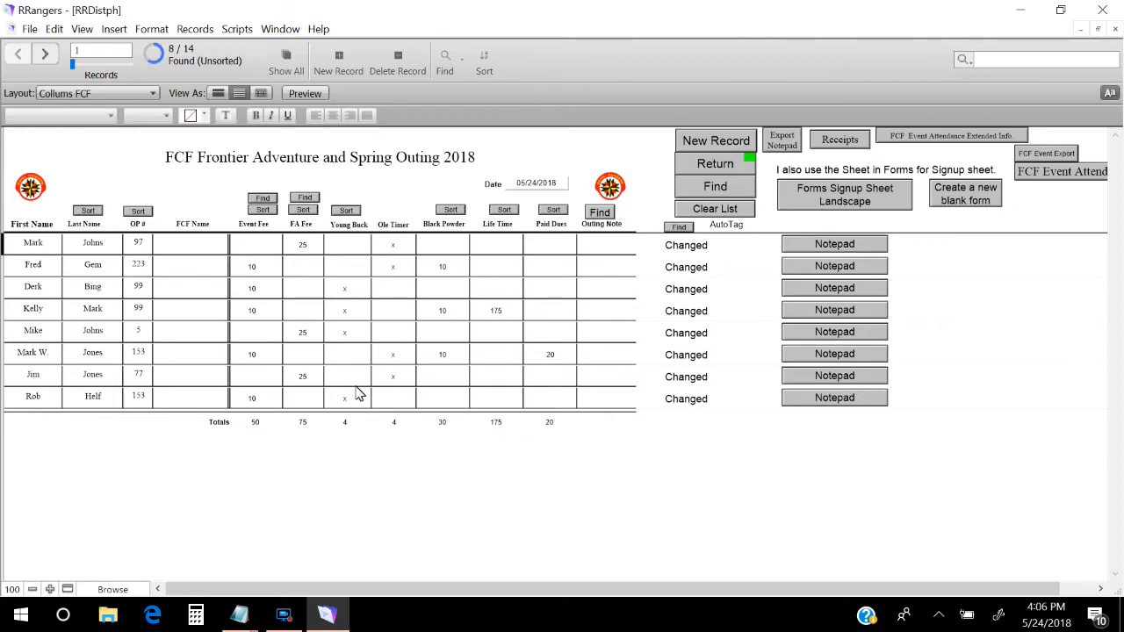
left_click(1034, 156)
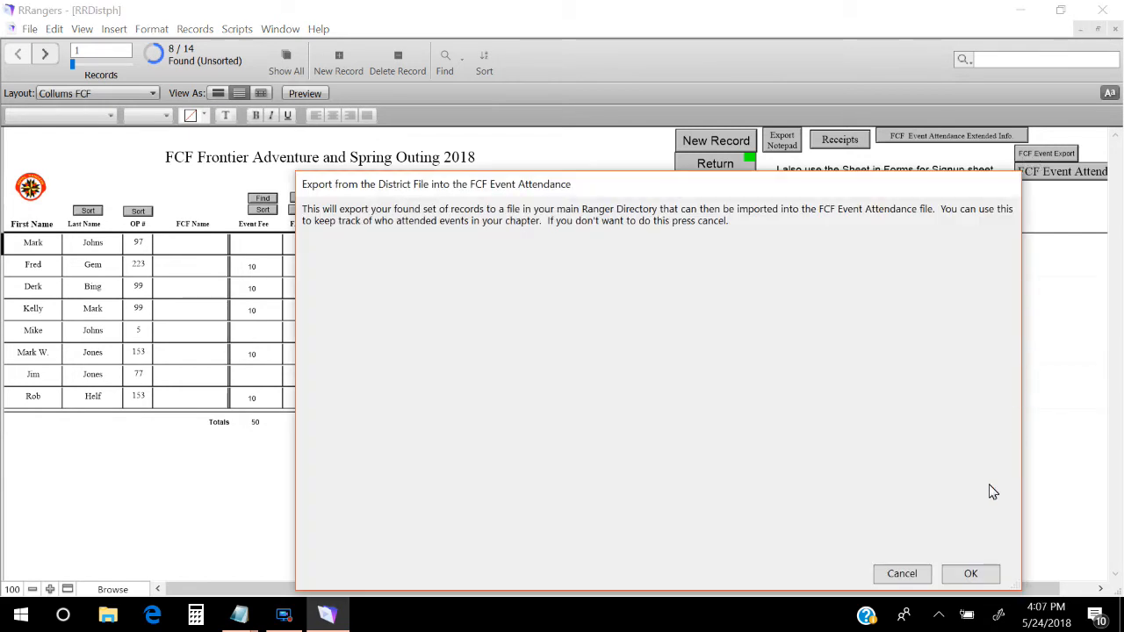
left_click(971, 575)
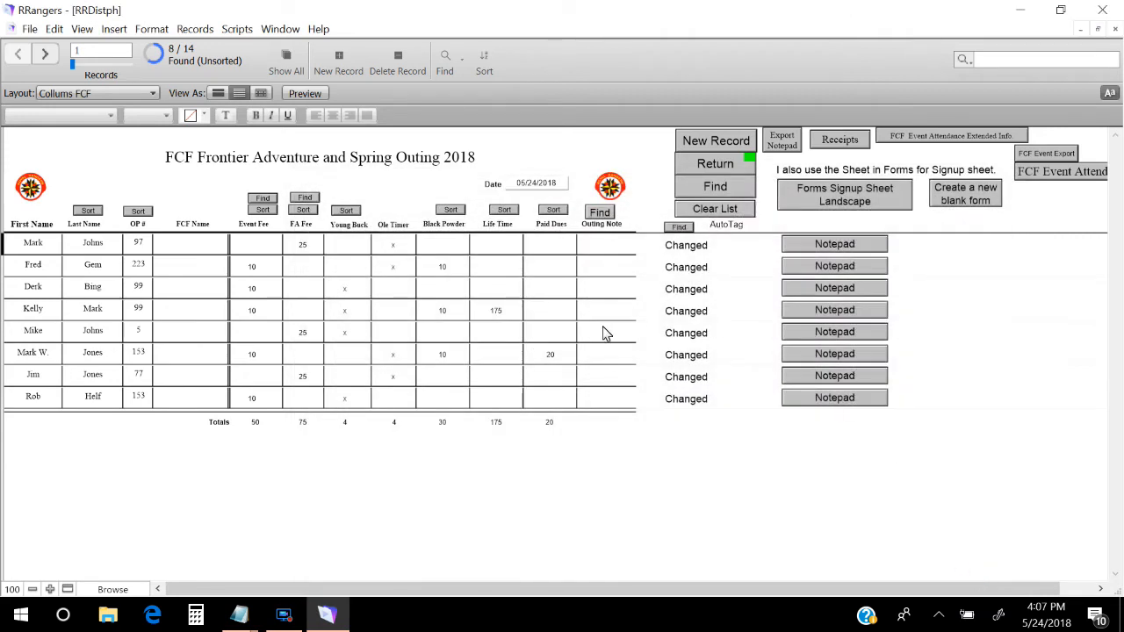
Import the district file records into the FCF Event Attendance file, then return to the outing fee list
left_click(1073, 175)
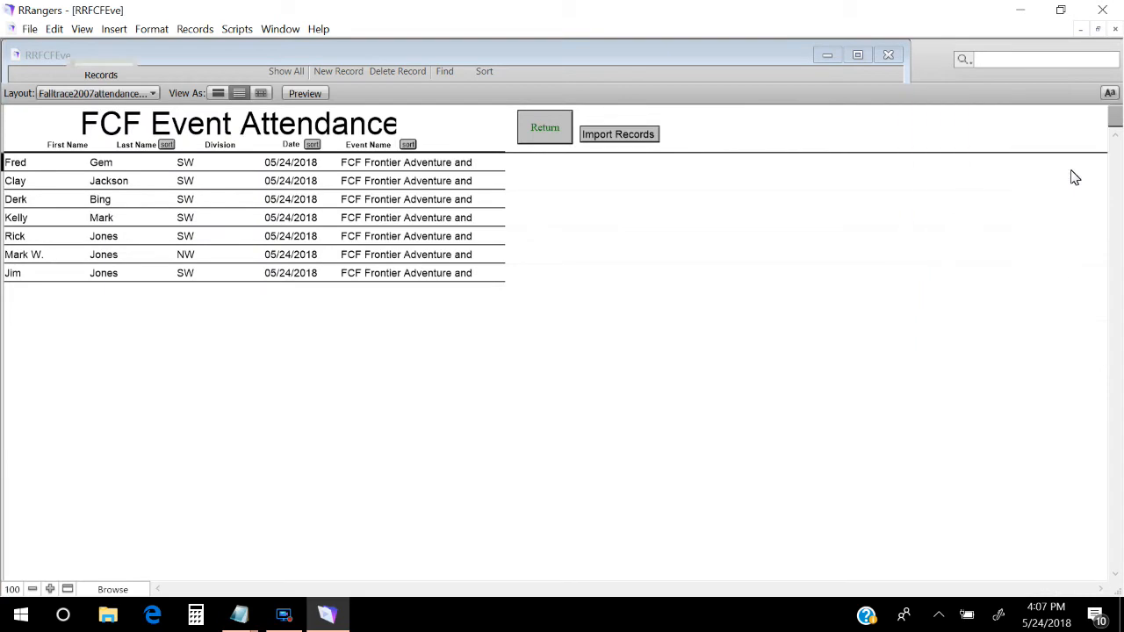
left_click(625, 136)
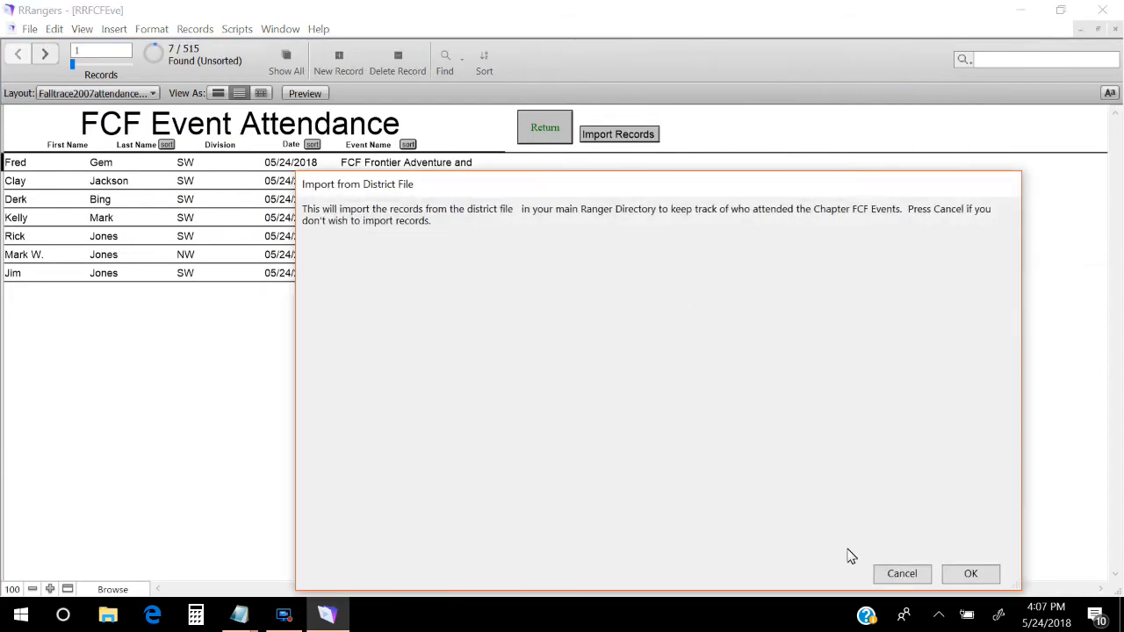
left_click(972, 575)
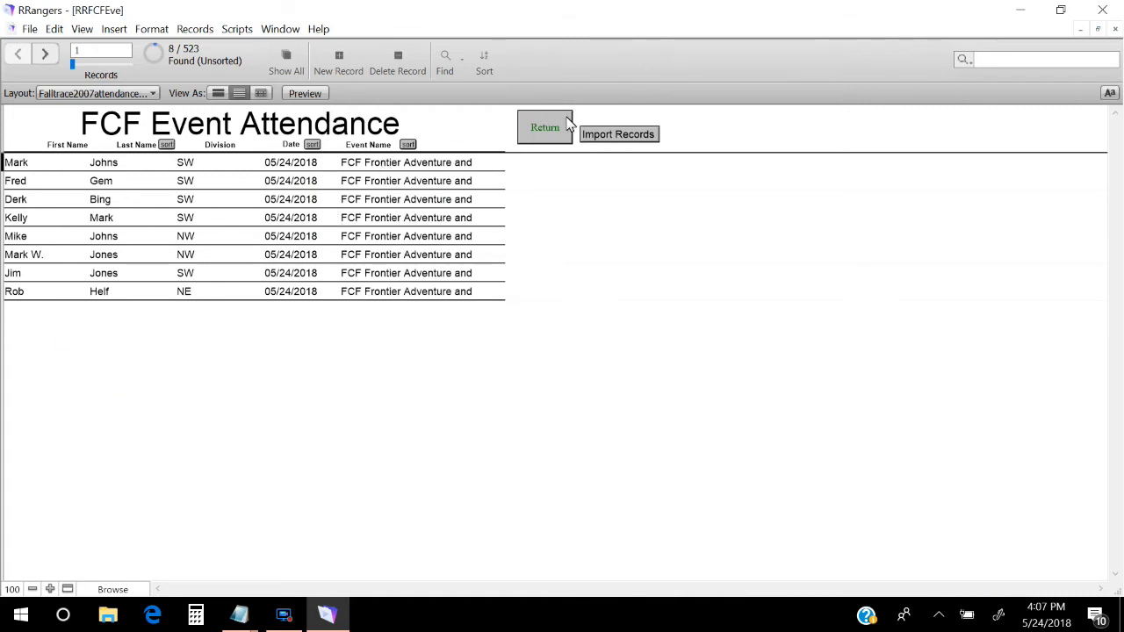
left_click(542, 128)
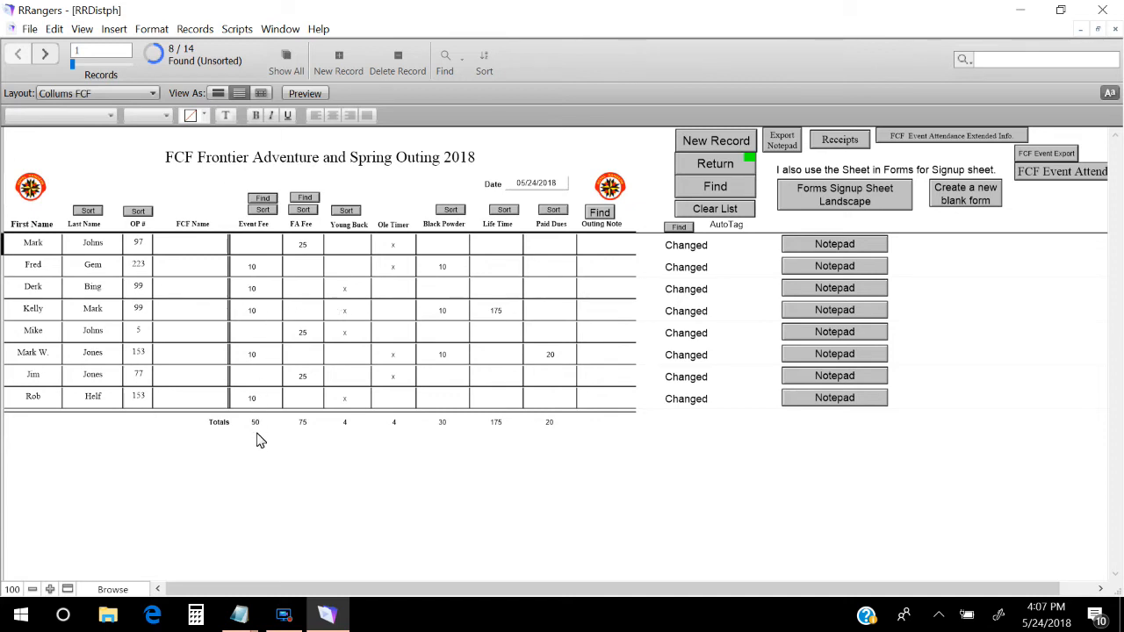
Find the records with an Event Fee, export their first and last names to Notepad, and copy the exported names
left_click(263, 200)
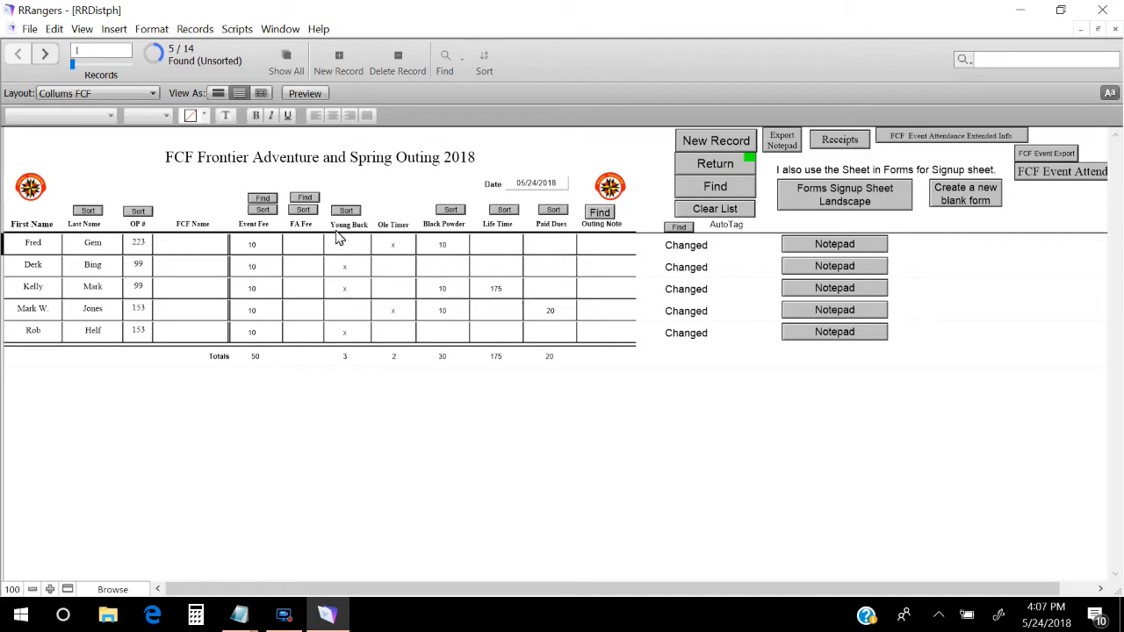
left_click(781, 142)
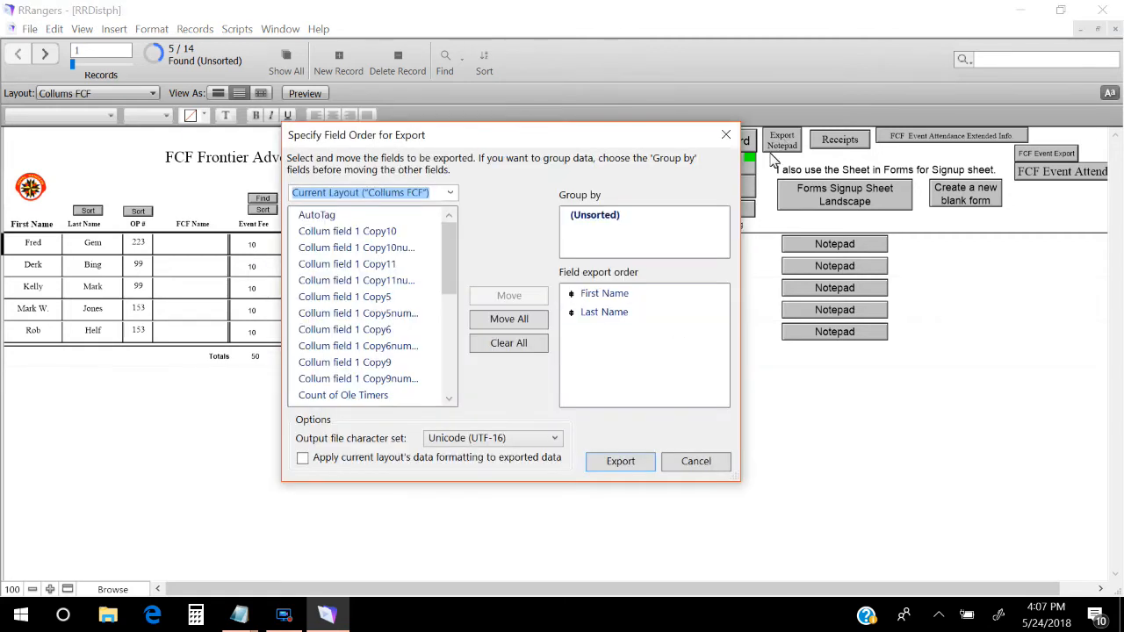
left_click(633, 464)
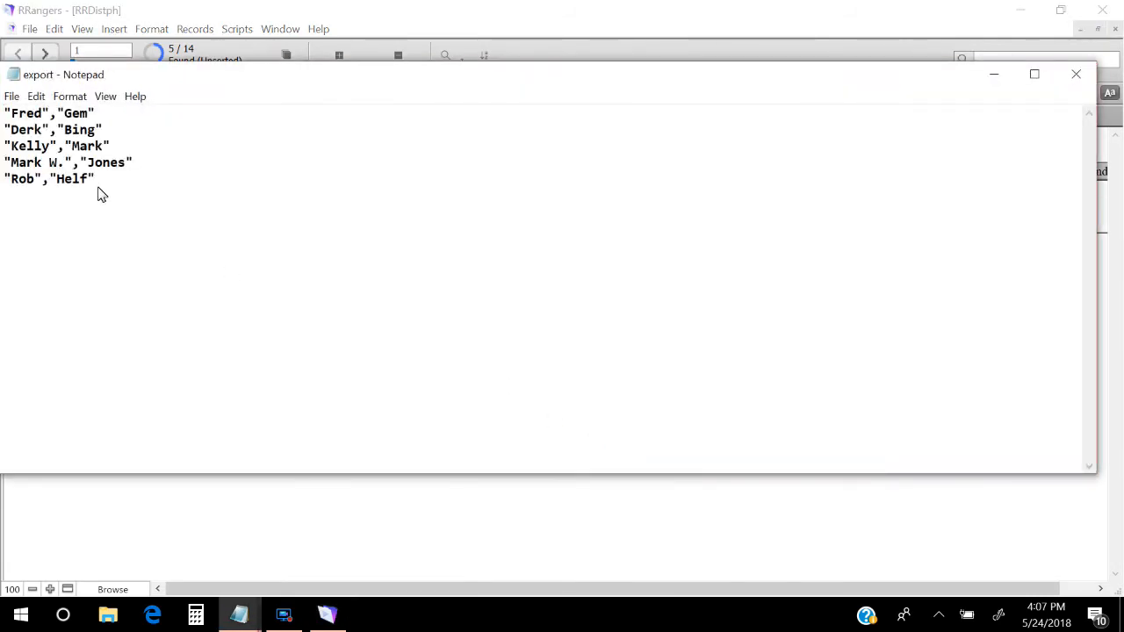
left_click_drag(99, 193, 1, 115)
key("ctrl+c")
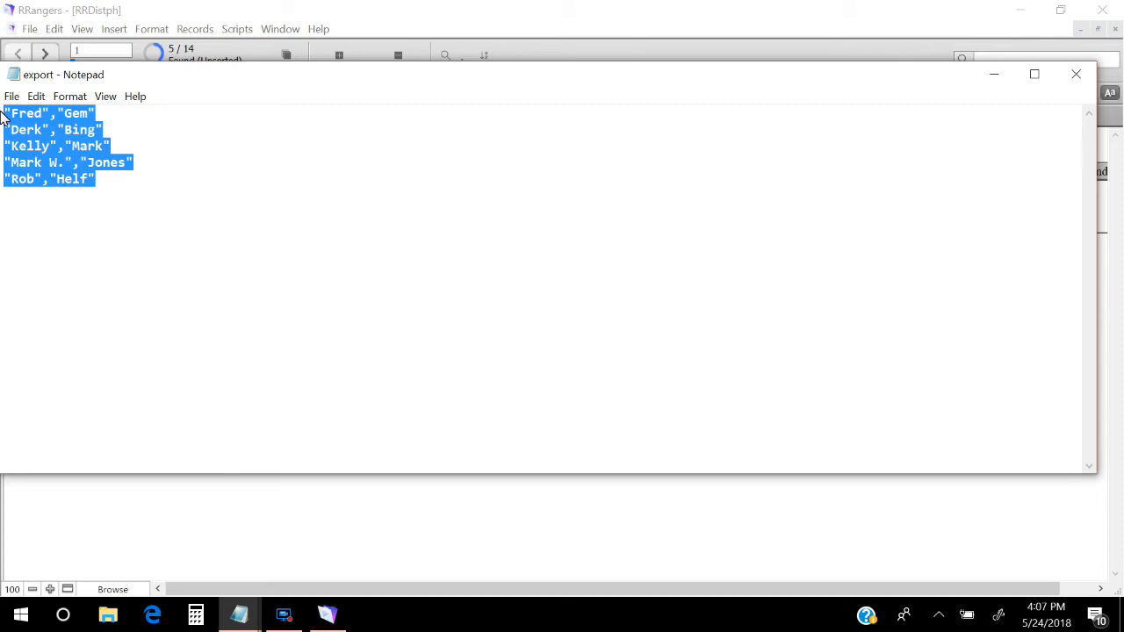
left_click(1082, 79)
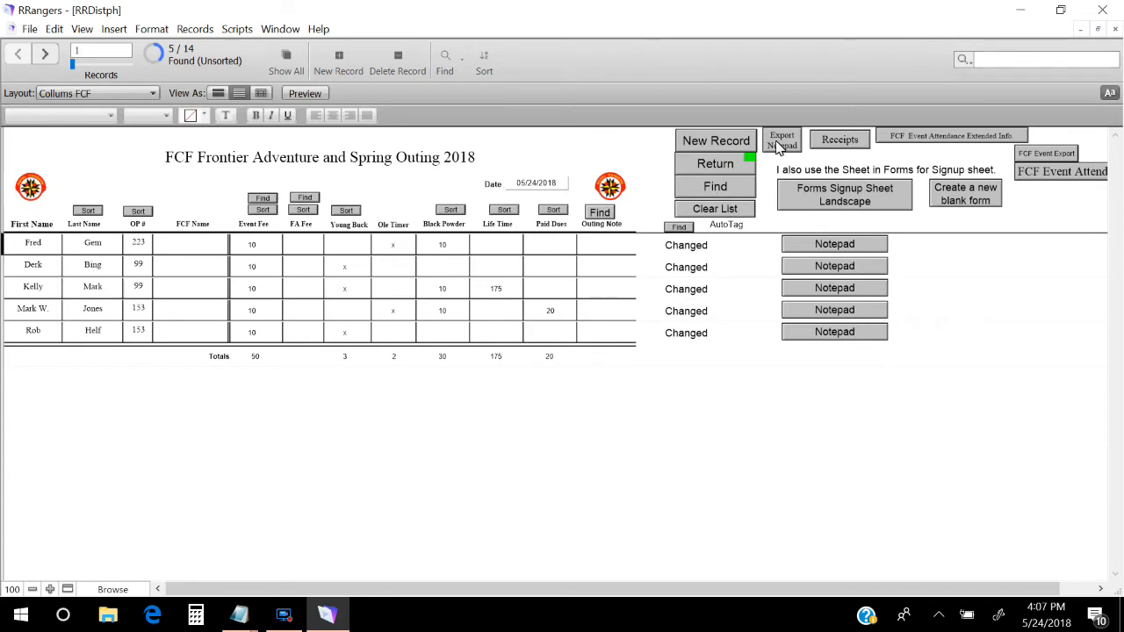
Create a new posting voucher in Receipts and paste the copied Event Fee names into Remarks
left_click(840, 140)
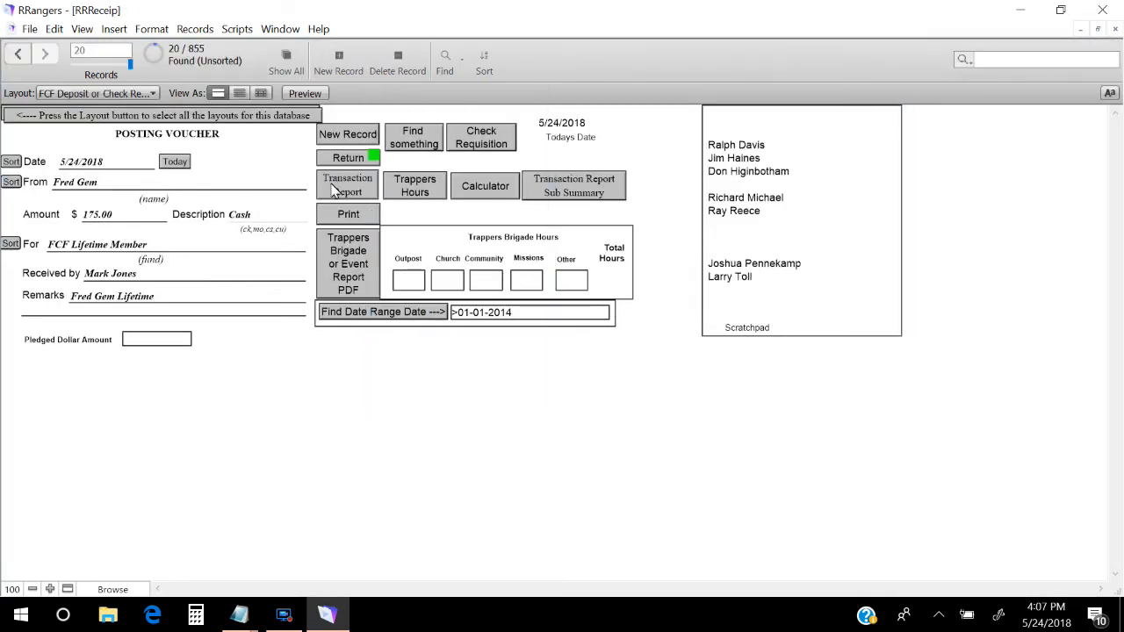
left_click(344, 144)
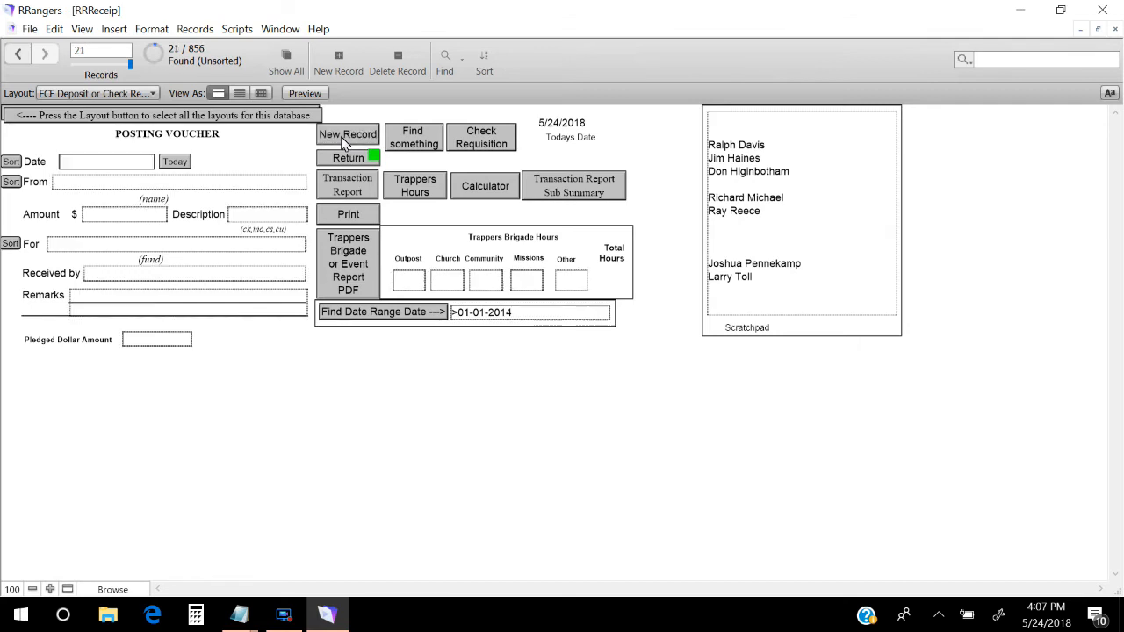
left_click(135, 307)
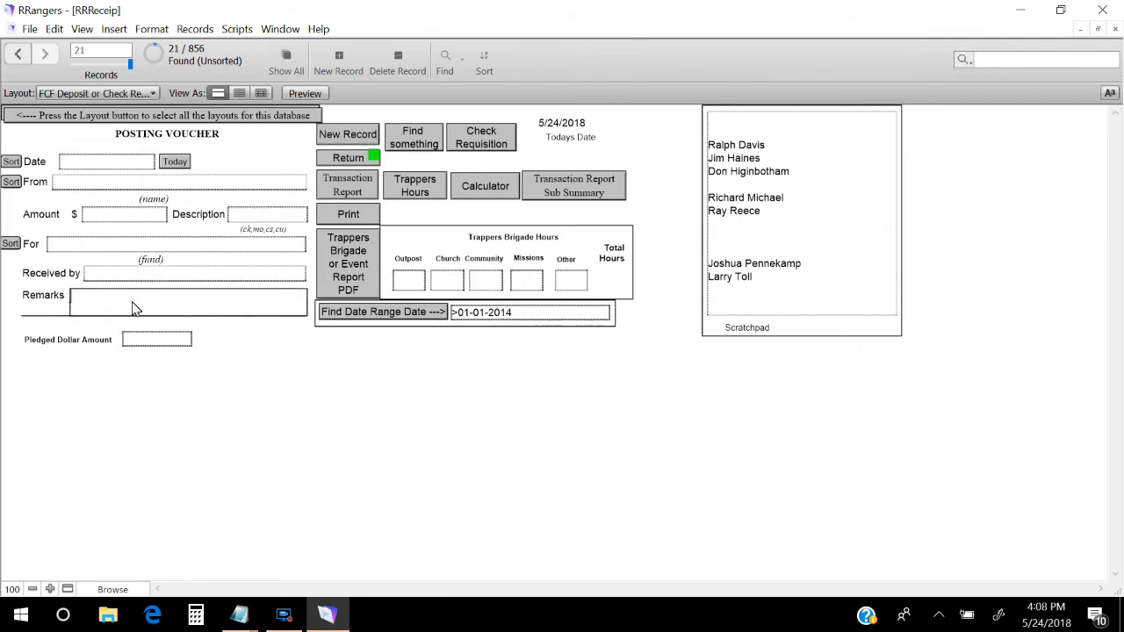
key("ctrl+v")
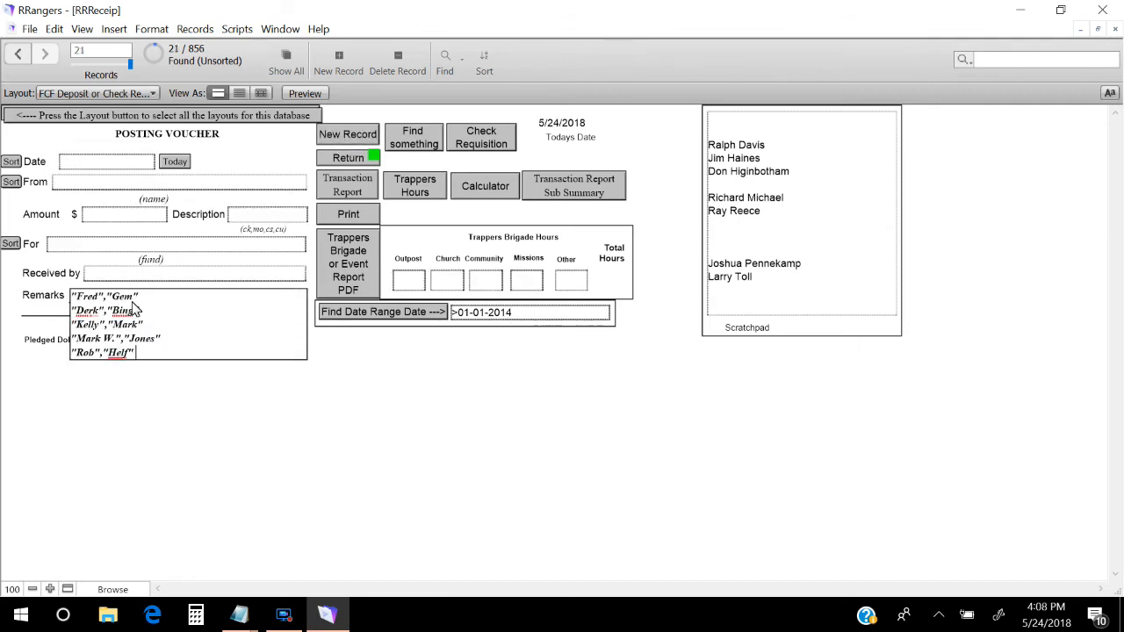
Set the voucher's Date to today, From to Spring Outing, and Amount to 50
left_click(173, 162)
left_click(169, 184)
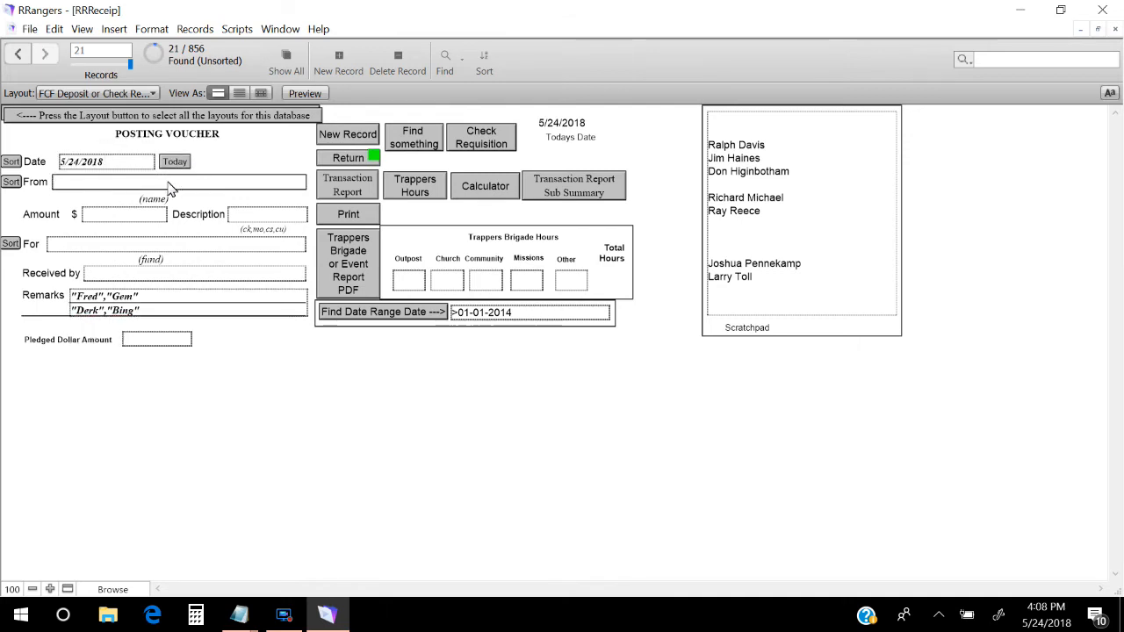
type("Spring Outing")
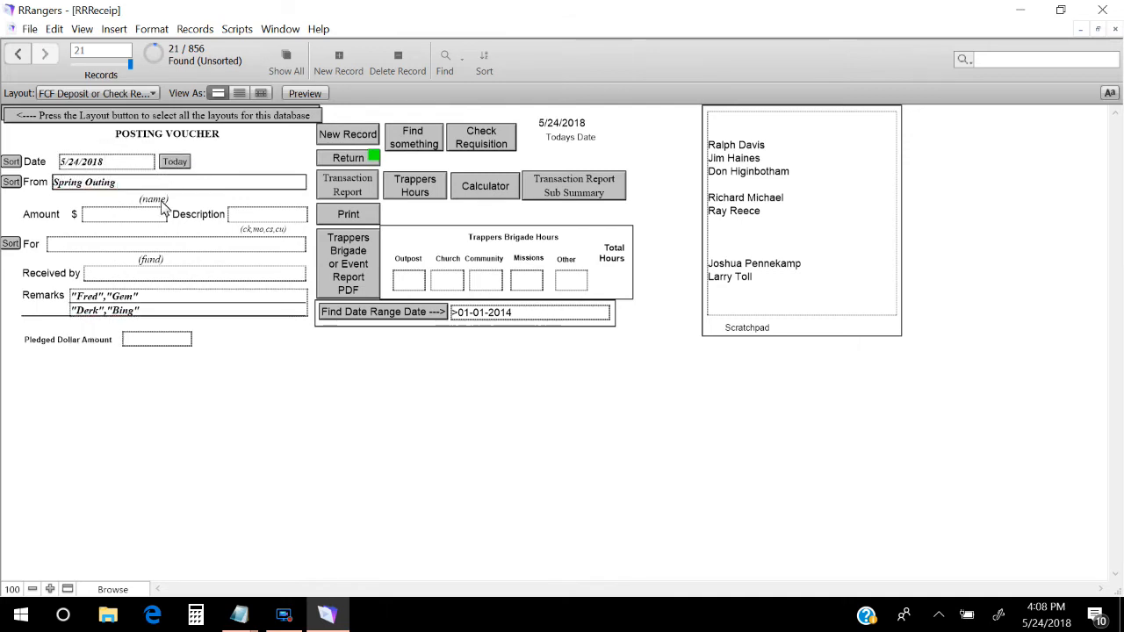
left_click(141, 217)
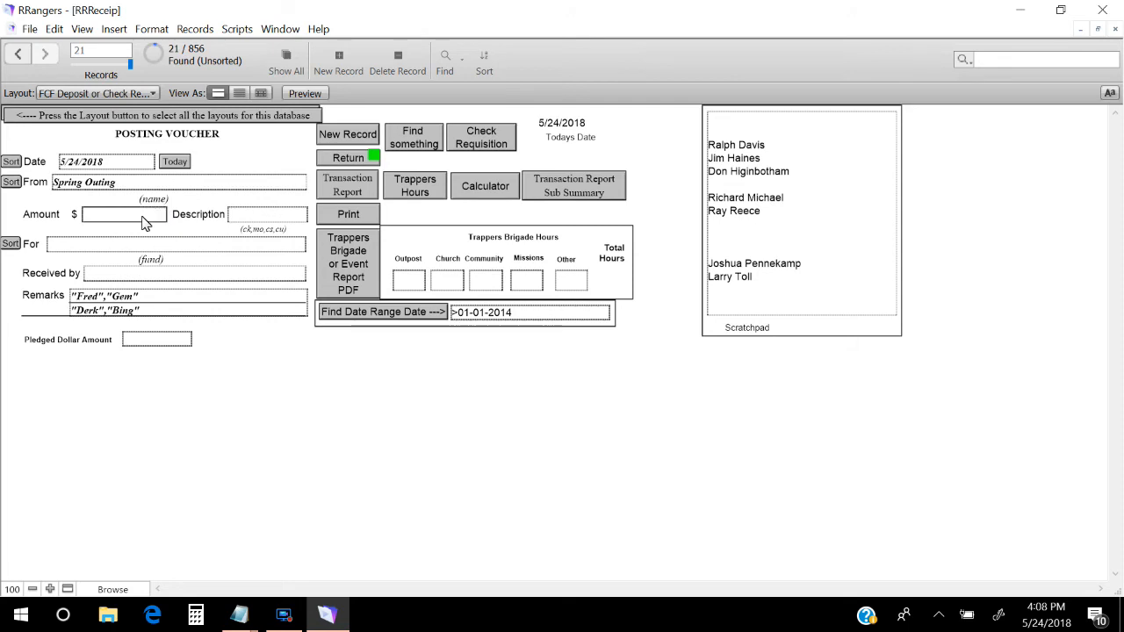
type("50")
Set the Description to Cash and Checks and For to FCF Event Fee, choose the receiver's name, and commit the voucher
left_click(266, 218)
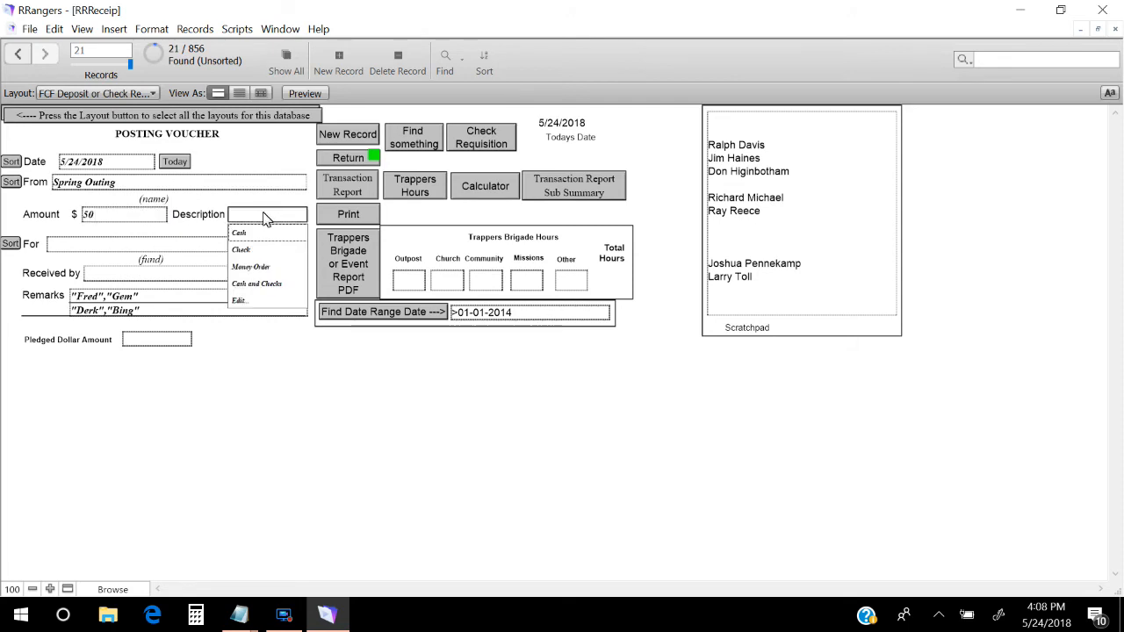
left_click(255, 284)
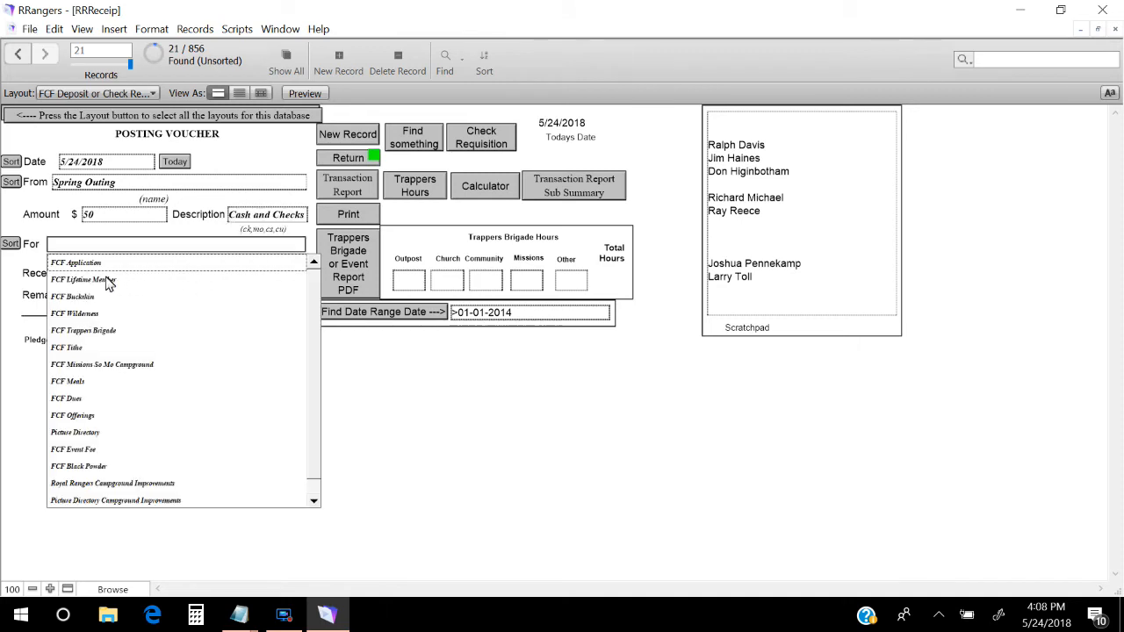
left_click(98, 450)
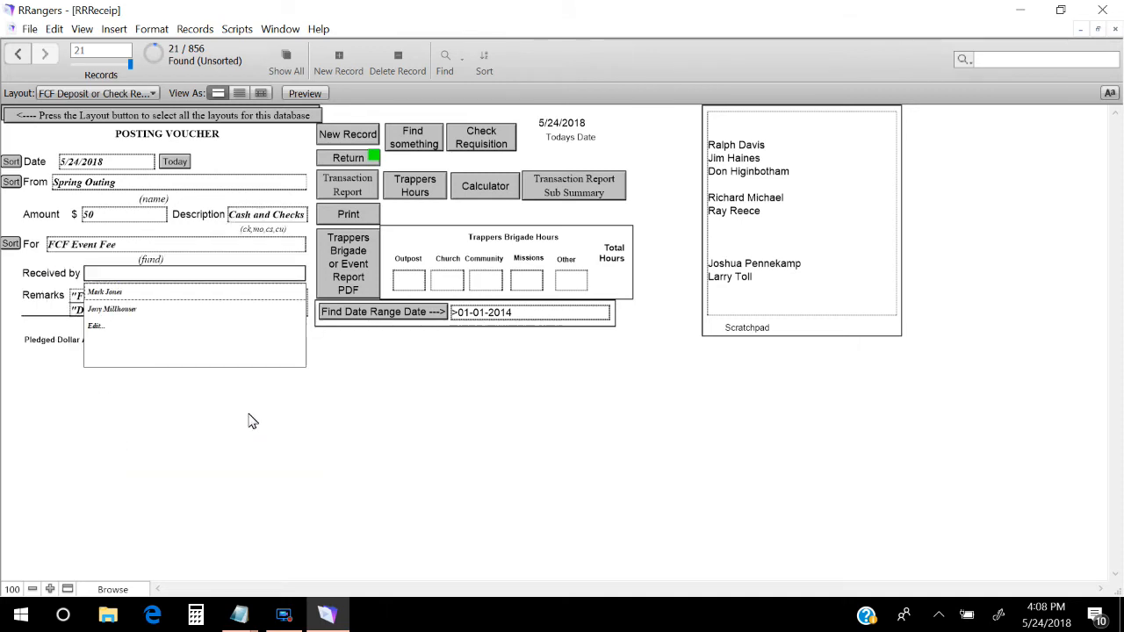
left_click(111, 294)
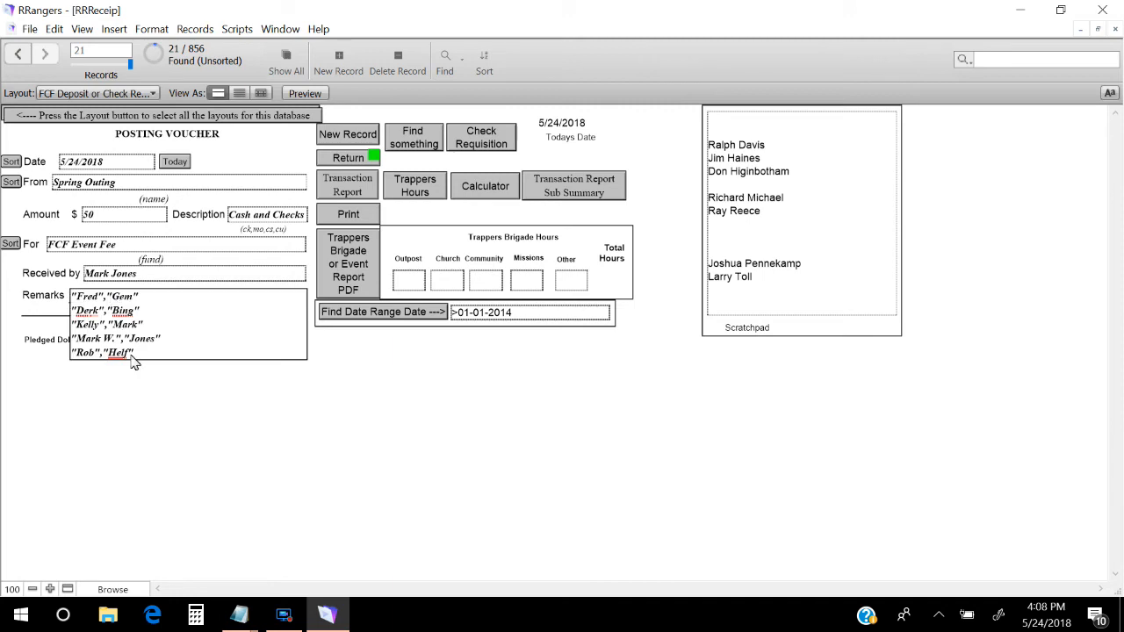
left_click(169, 459)
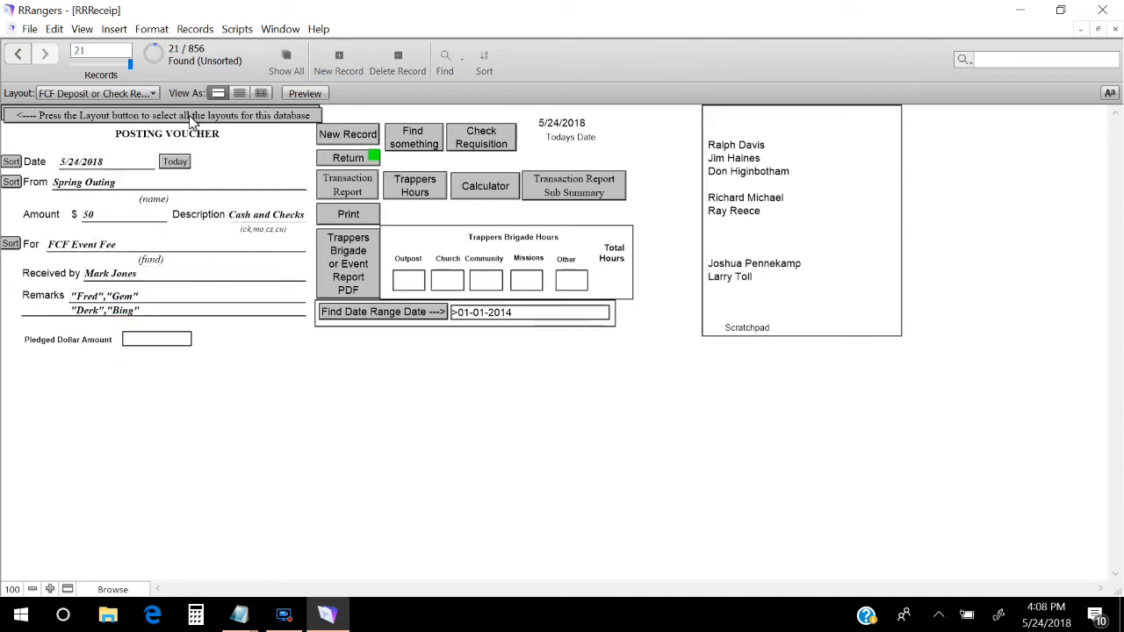
Find the outing attendance records with an FA Fee, export their first and last names to Notepad, and copy them
left_click(364, 163)
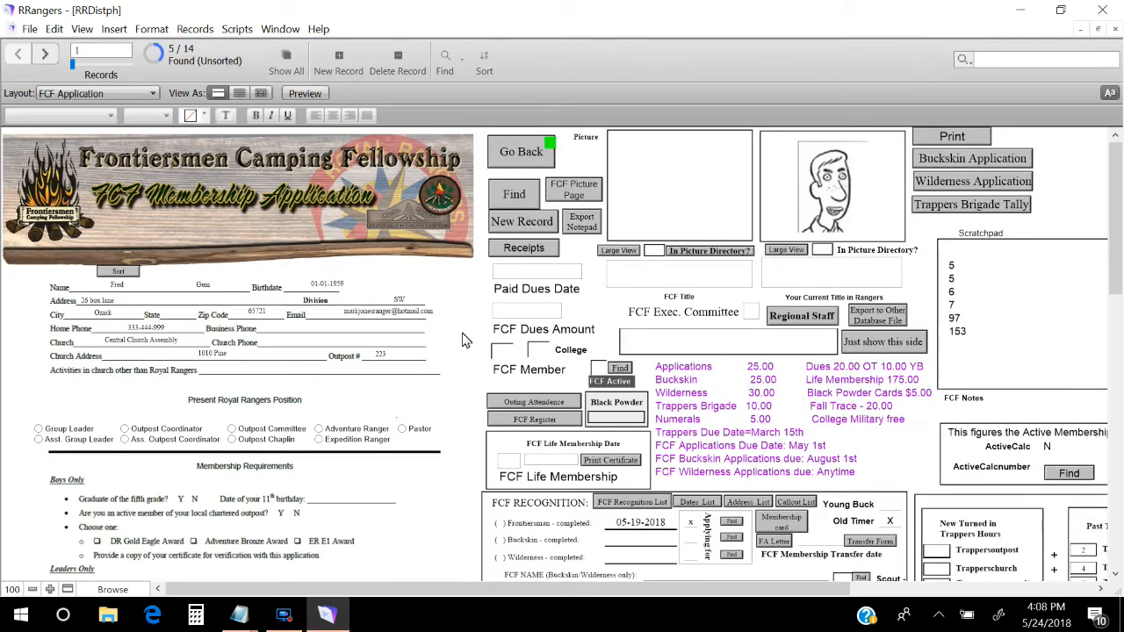
left_click(530, 404)
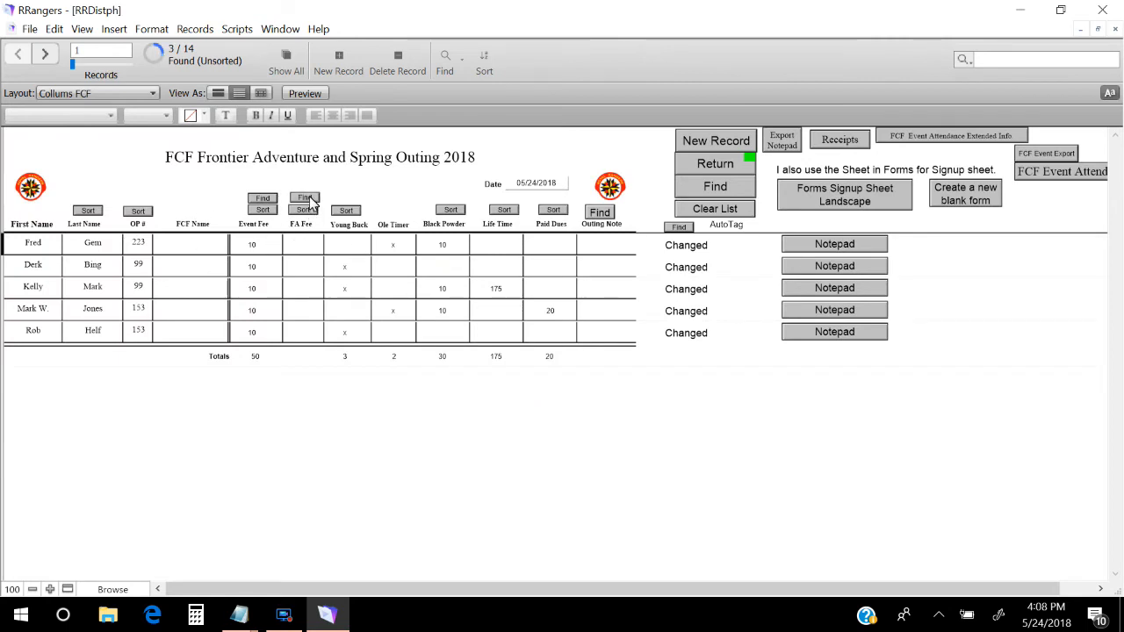
left_click(304, 199)
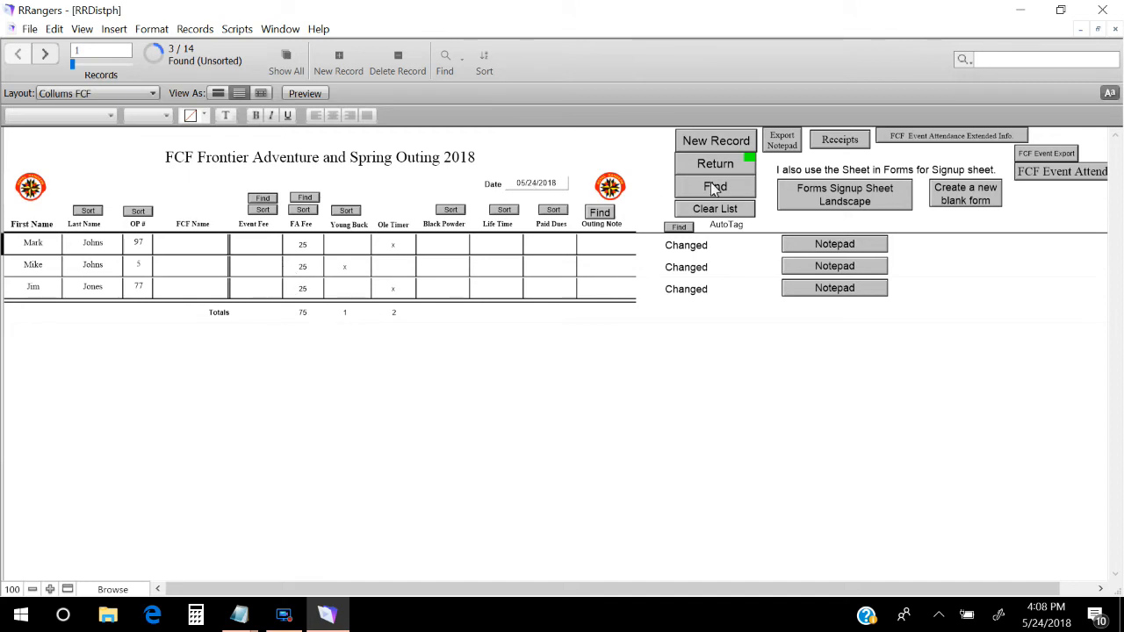
left_click(792, 145)
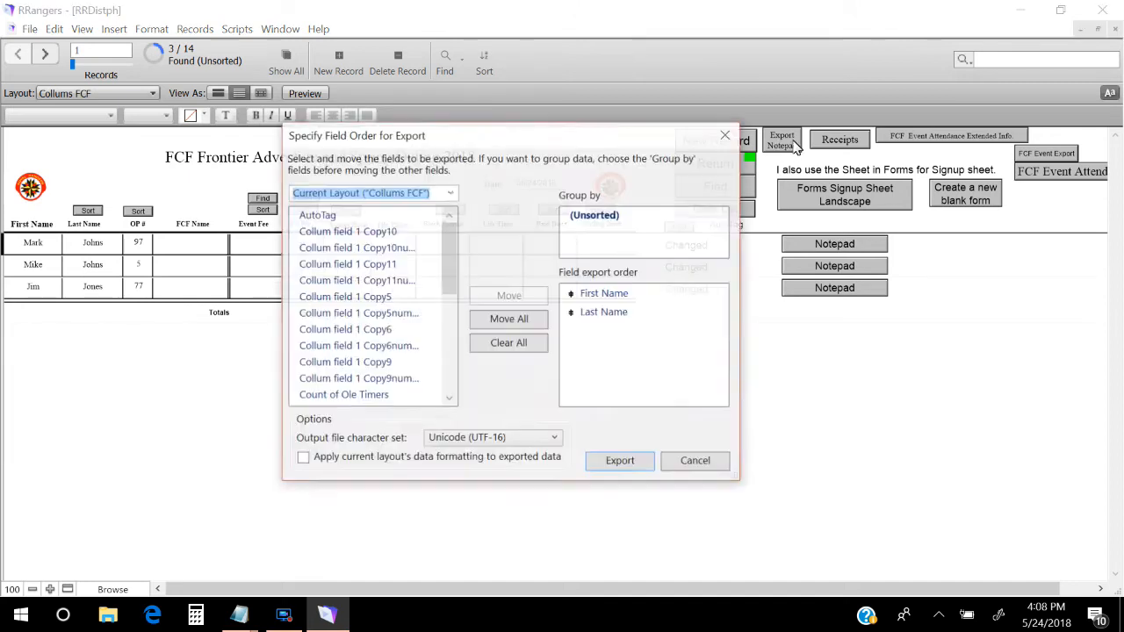
left_click(647, 461)
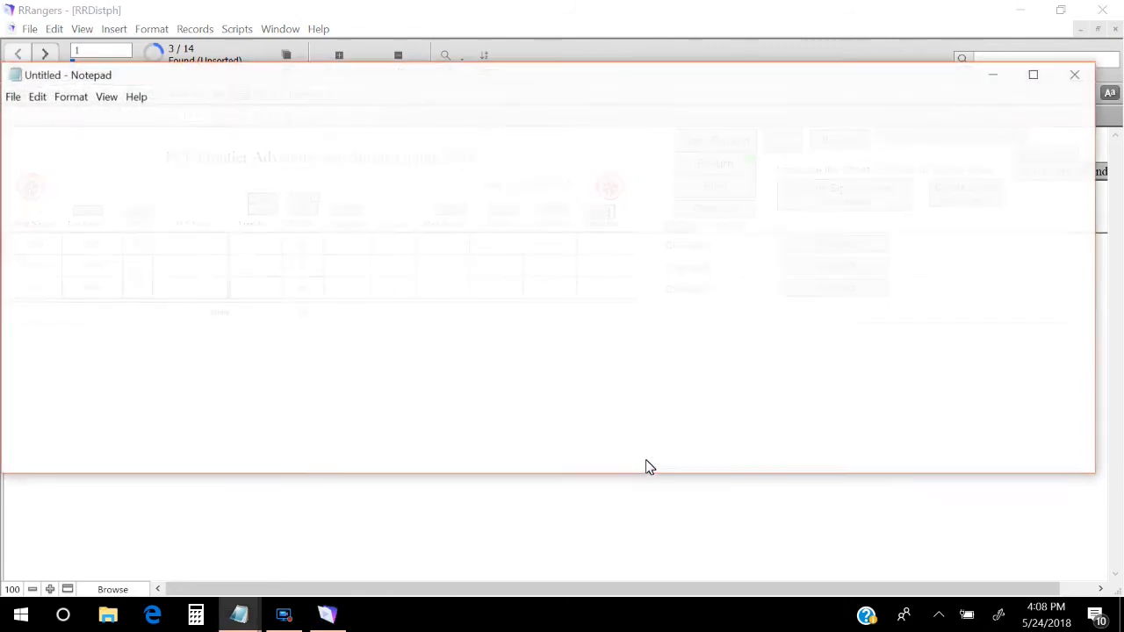
left_click_drag(104, 156, 1, 123)
key("ctrl+c")
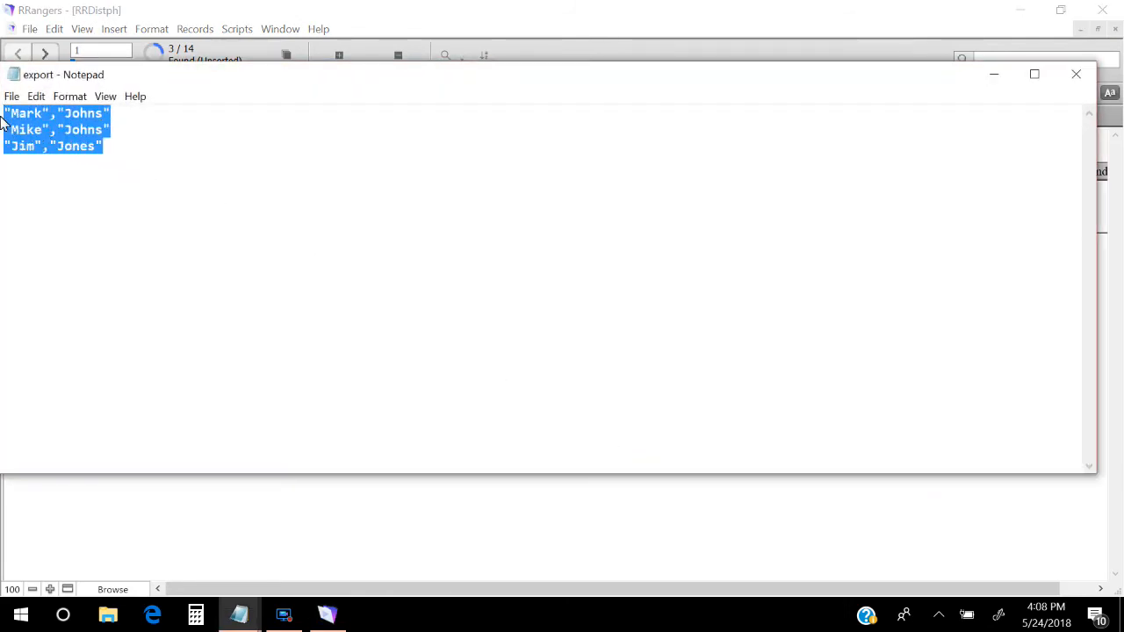
left_click(1078, 80)
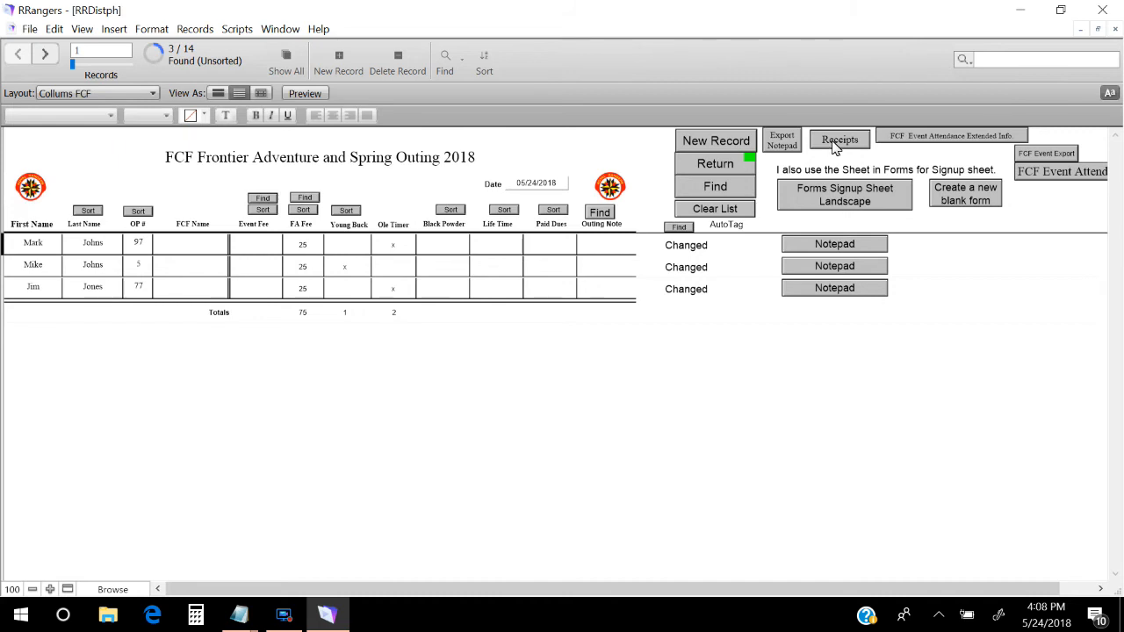
Create another posting voucher with the copied FA Fee names in Remarks, today's date, and Frontier Adventure in From
left_click(836, 146)
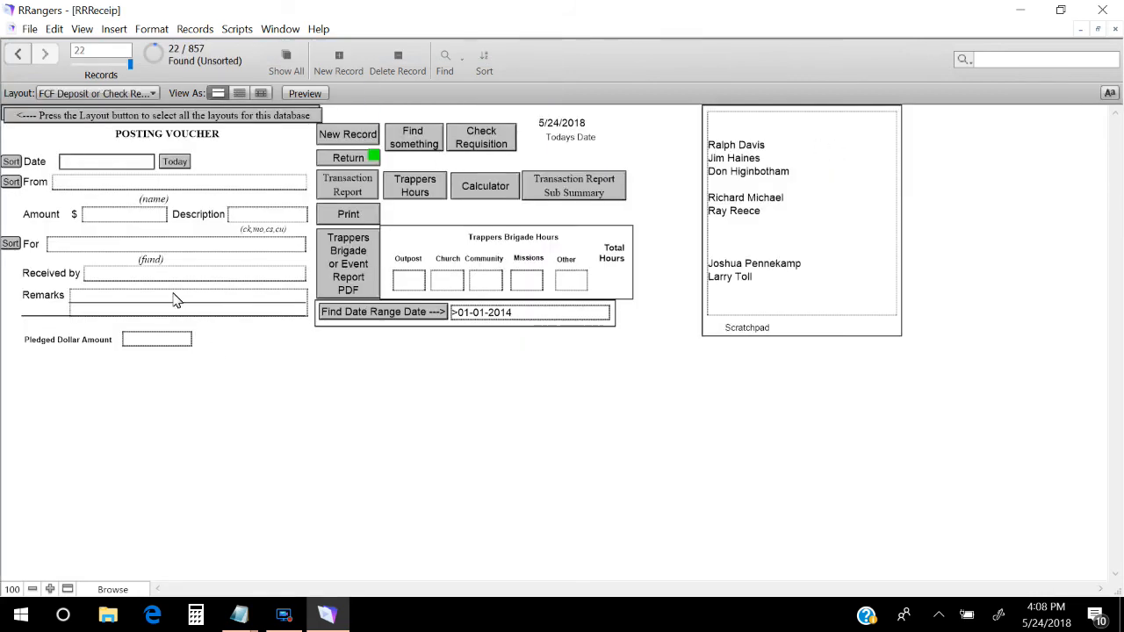
key("ctrl+v")
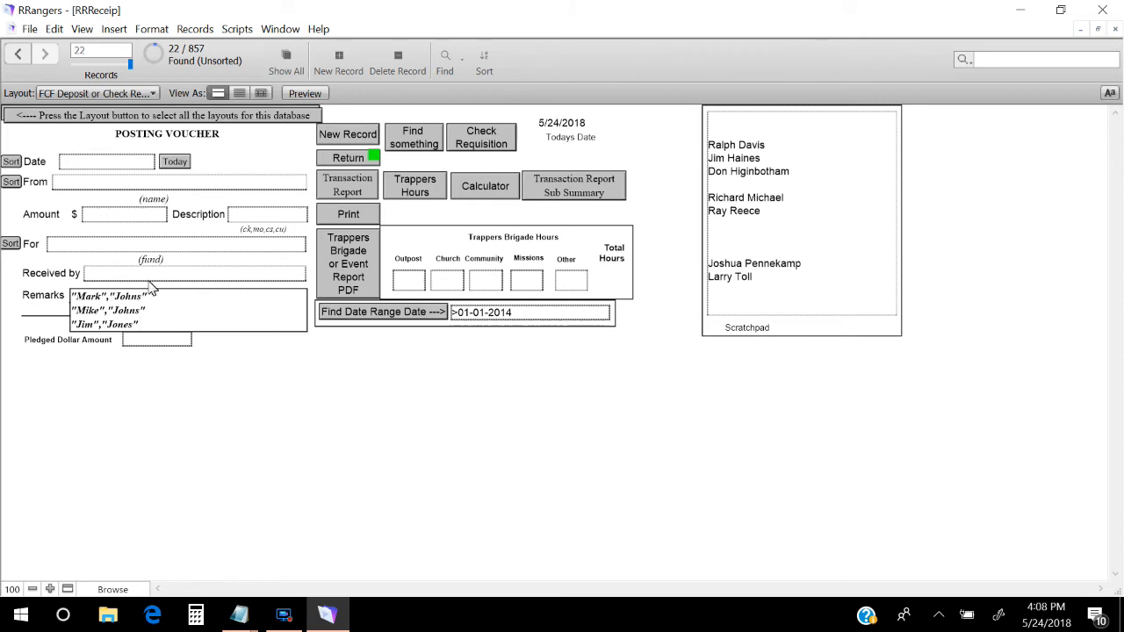
left_click(172, 163)
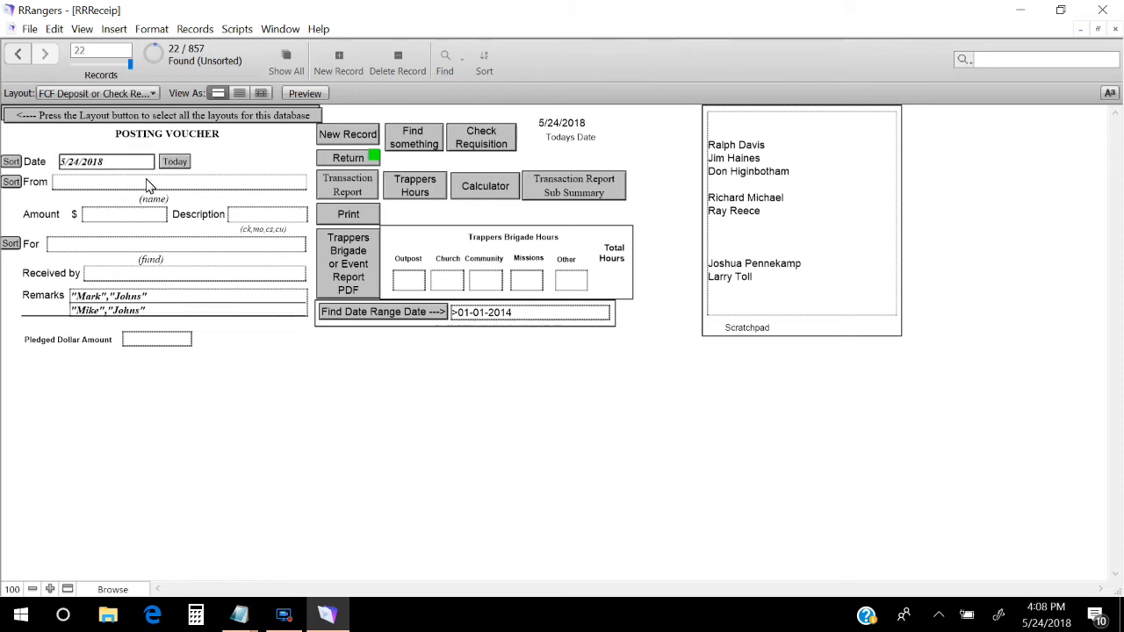
left_click(147, 187)
type("Frontie")
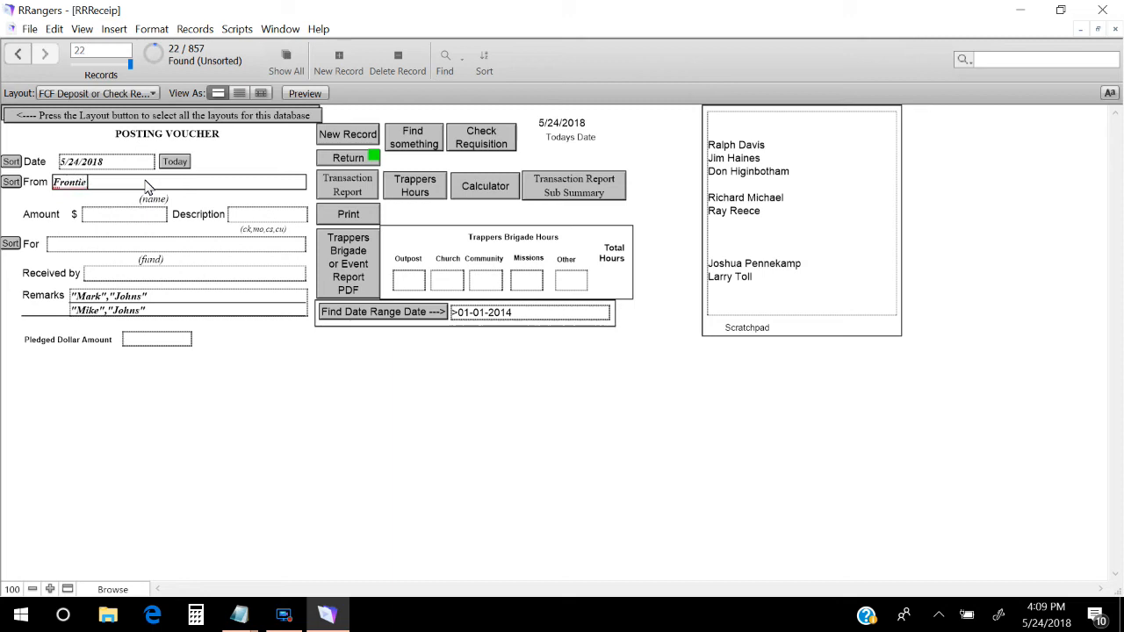
type("r Adventure")
Set the voucher's Amount to 75.00, Description to Cash and Checks, and For to FCF Application, choose the receiver's name, and commit it
left_click(112, 223)
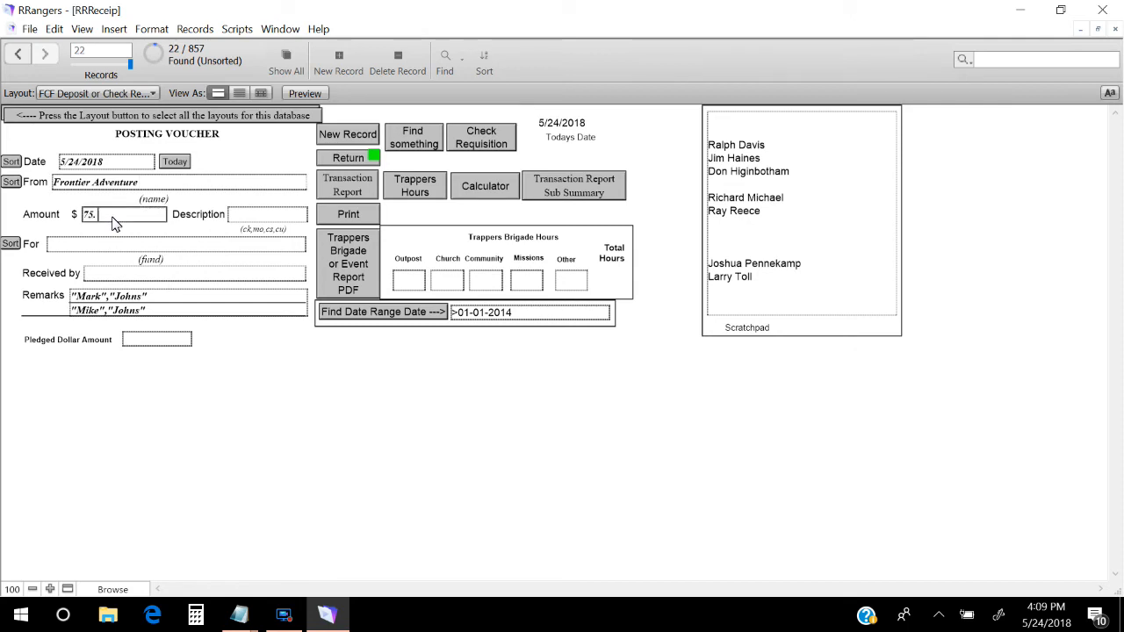
left_click(260, 216)
left_click(262, 284)
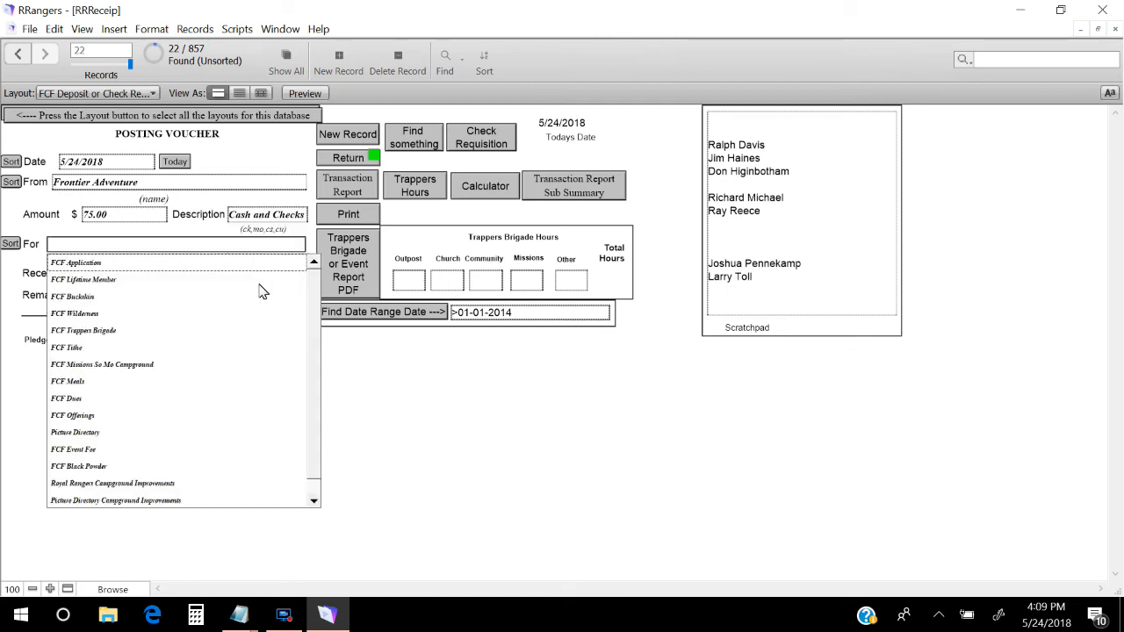
left_click(83, 265)
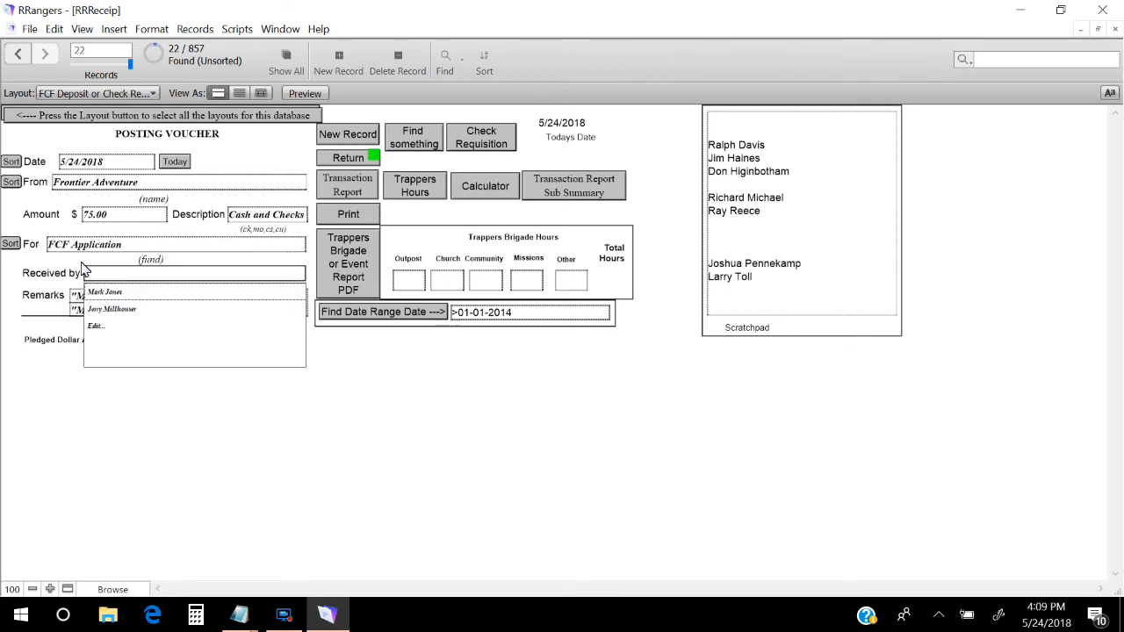
left_click(101, 293)
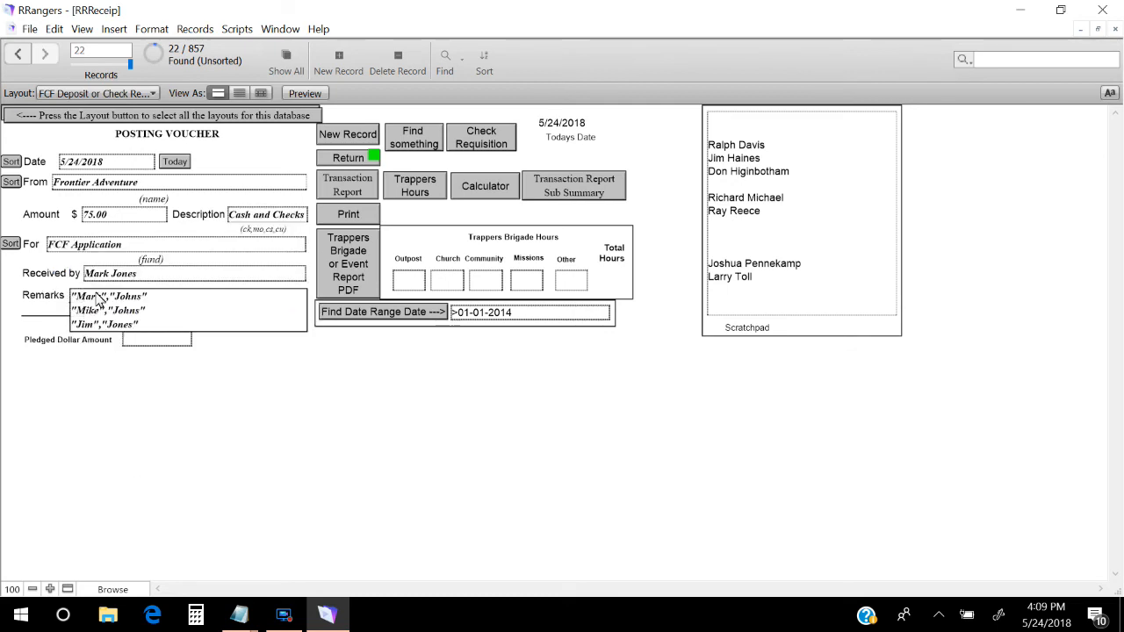
left_click(173, 448)
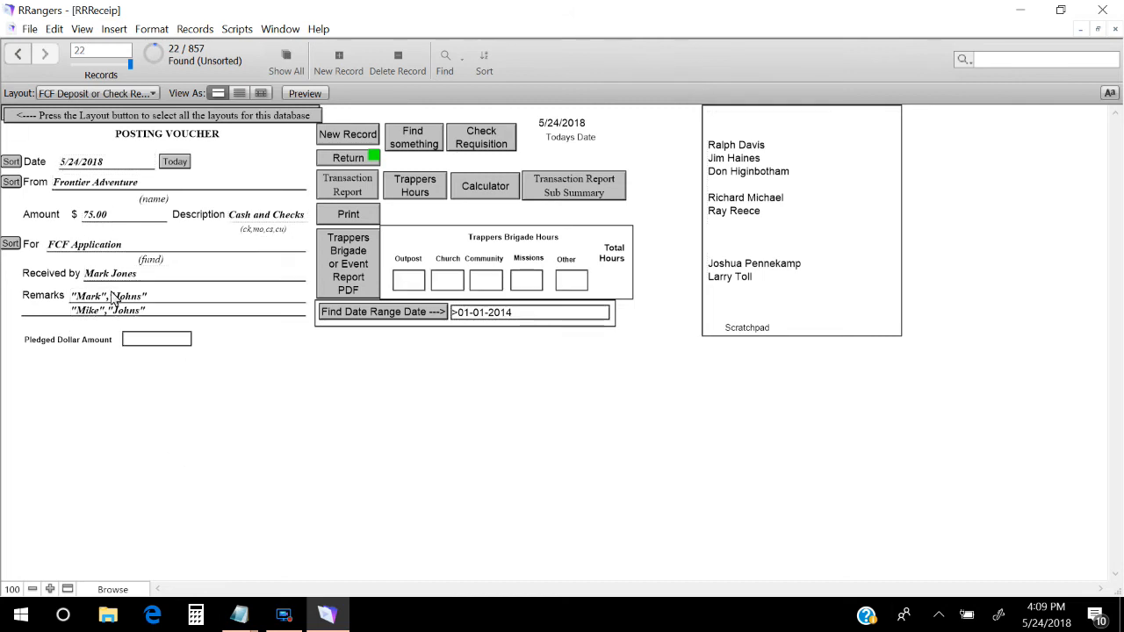
Return to the outing attendance list and find the records that have a Black Powder fee
left_click(348, 159)
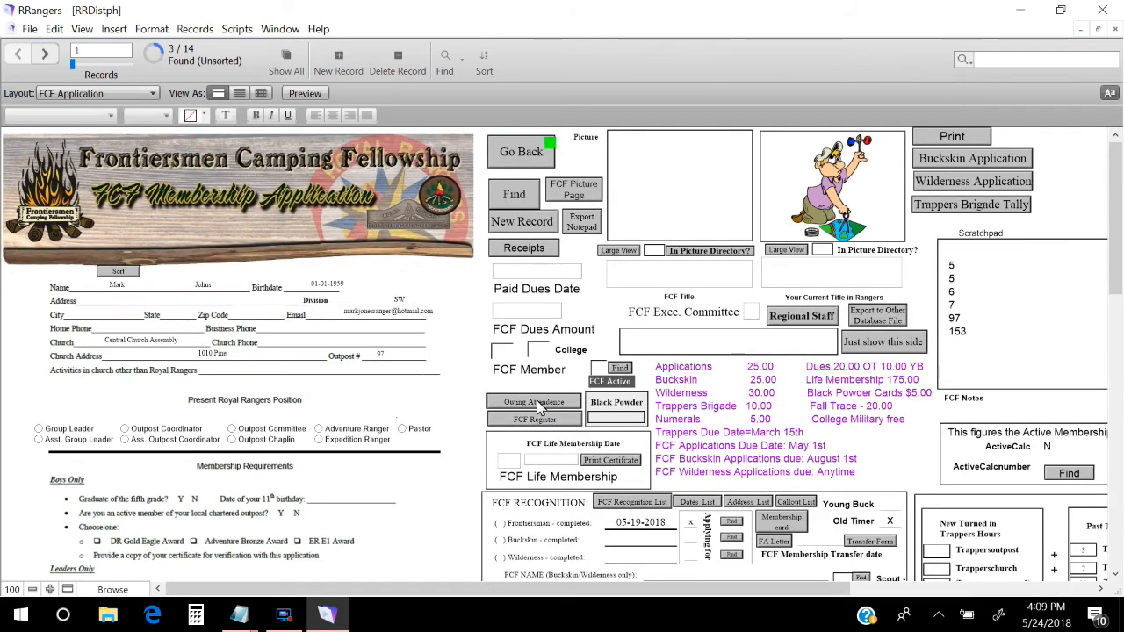
left_click(537, 402)
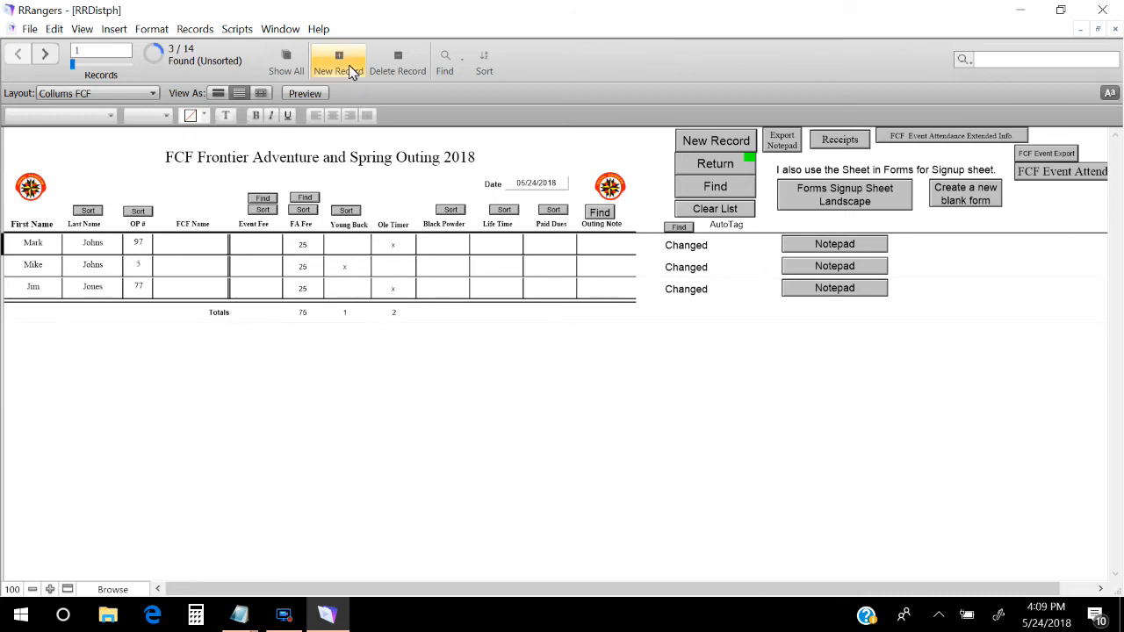
left_click(445, 66)
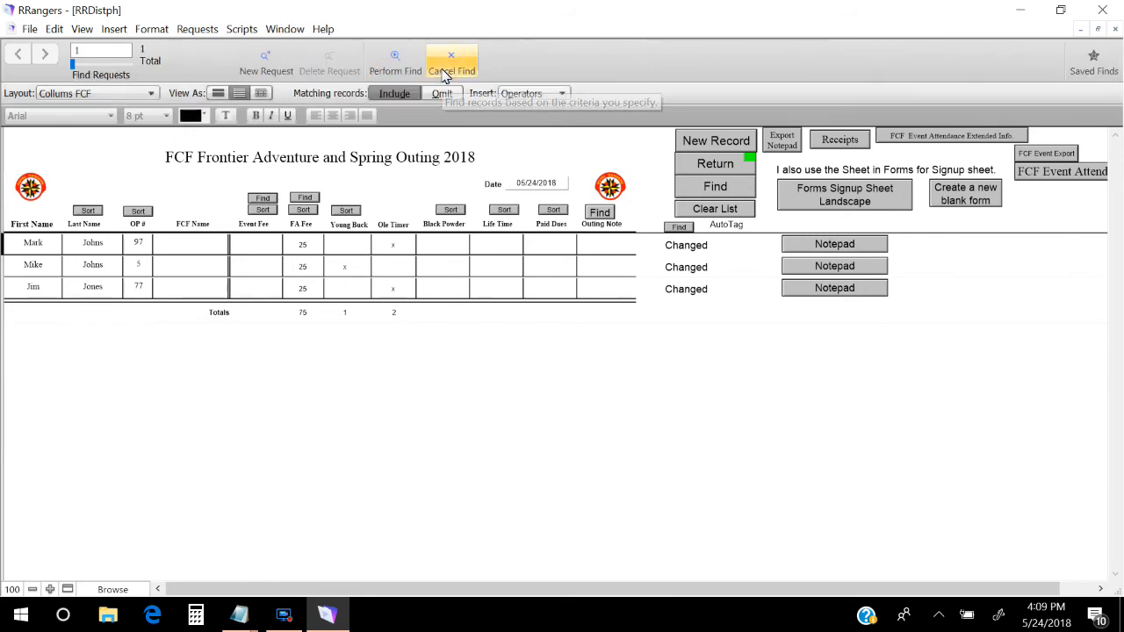
left_click(442, 247)
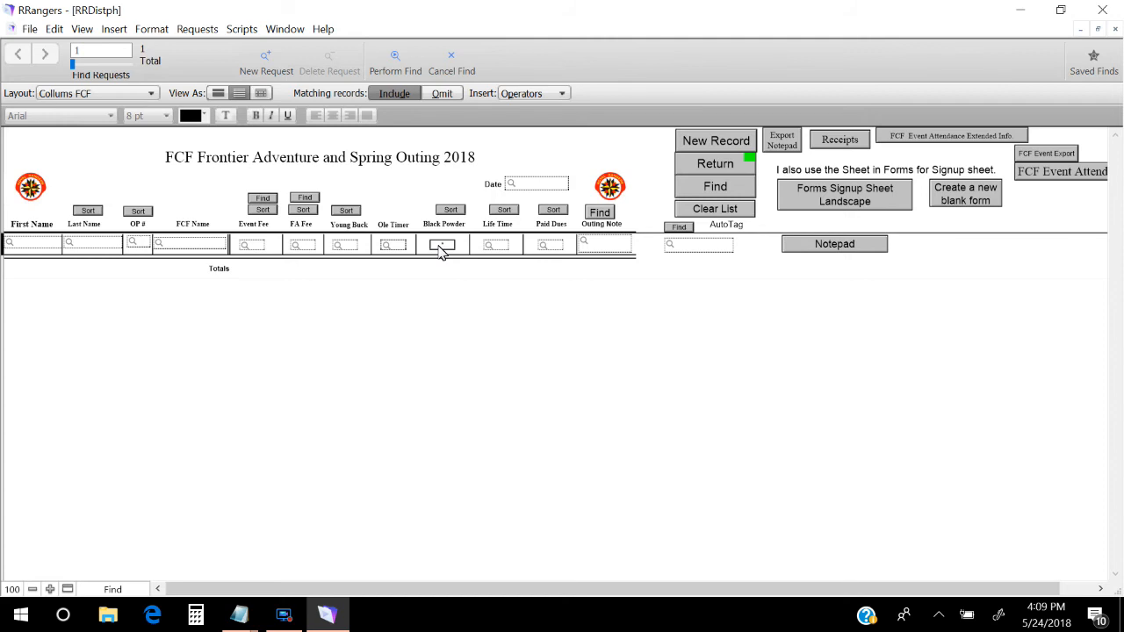
key("Return")
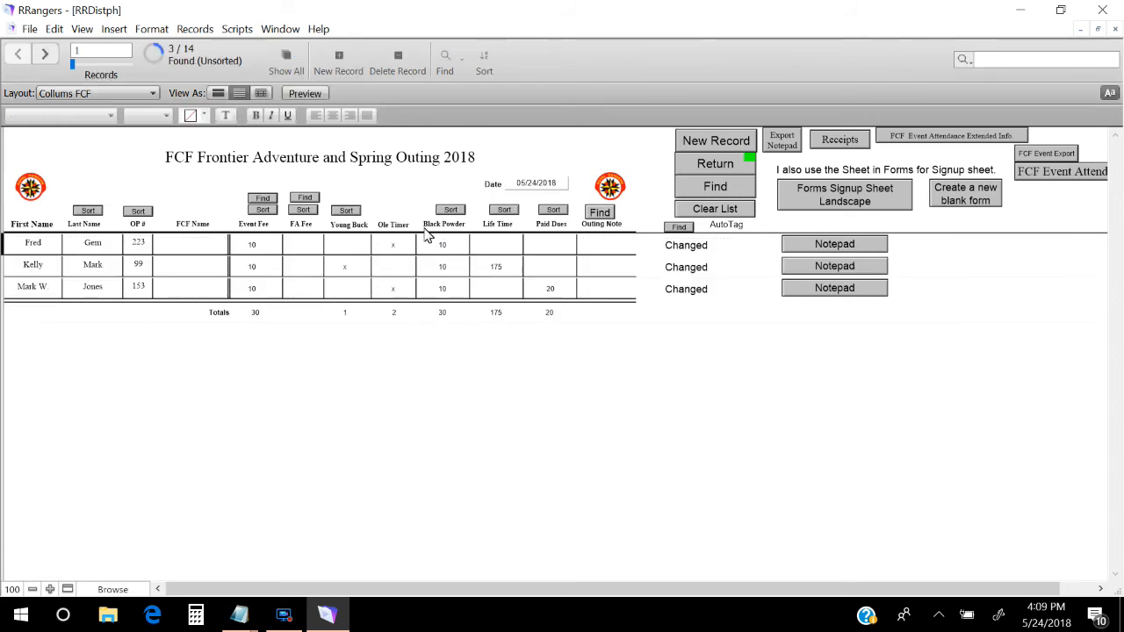
Export the found attendees' first and last names to Notepad, copy them all, and close the exported file
left_click(782, 141)
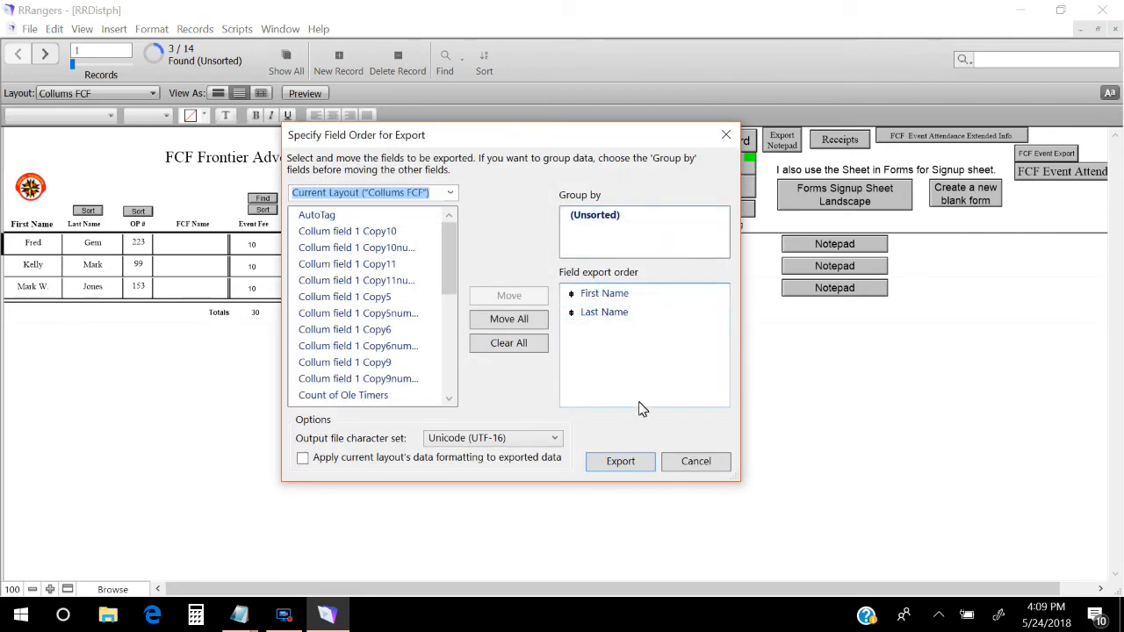
left_click(625, 461)
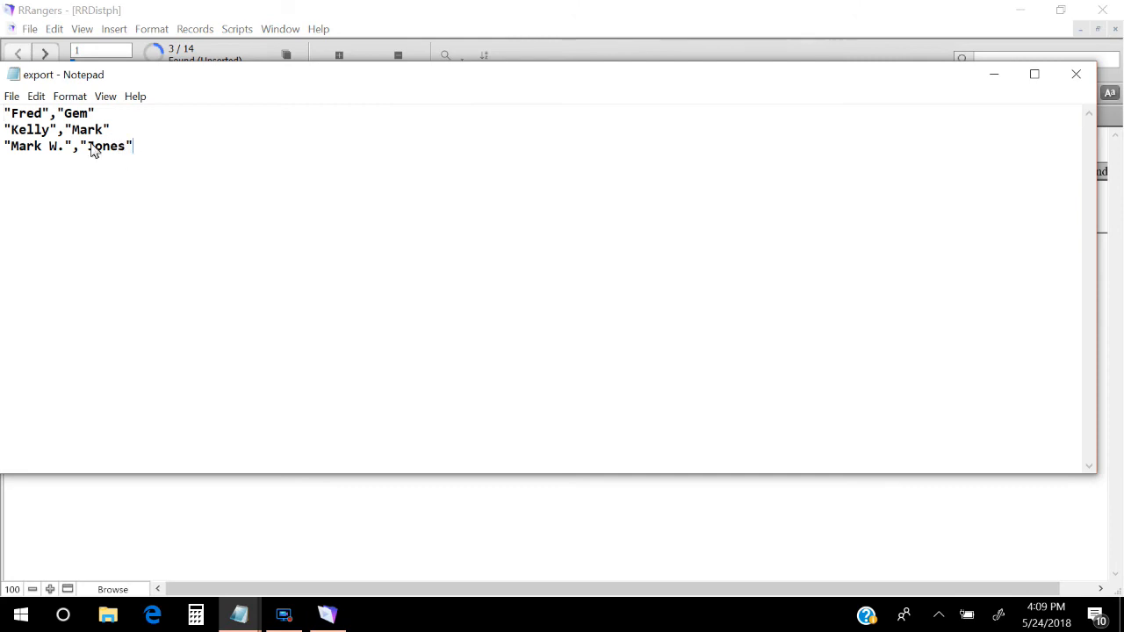
key("ctrl+a")
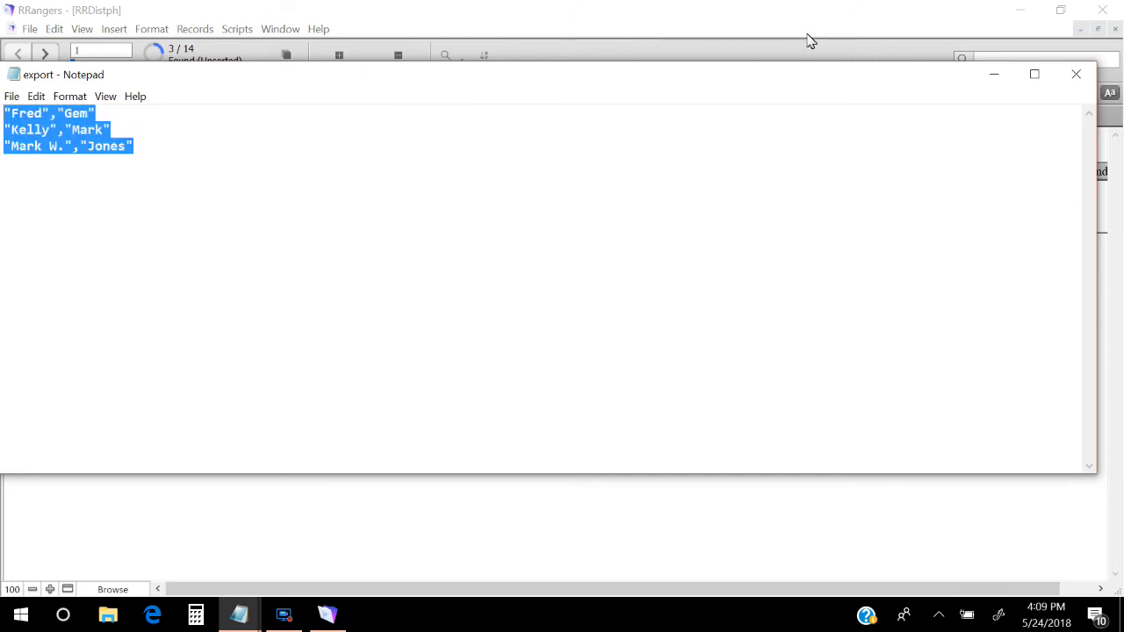
left_click(1084, 76)
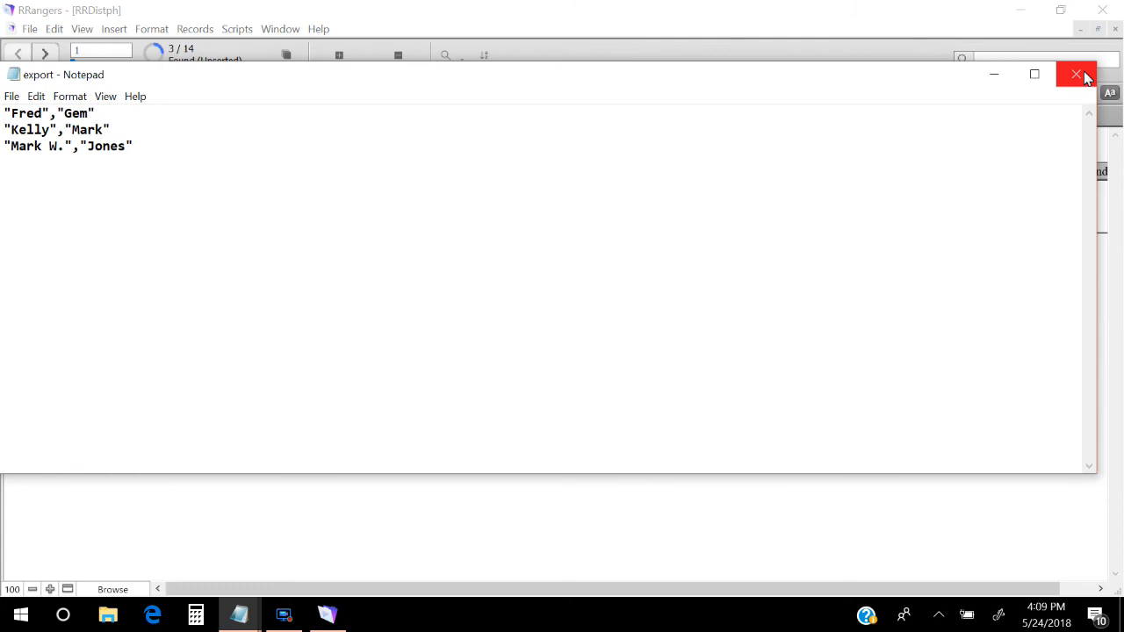
left_click(1078, 74)
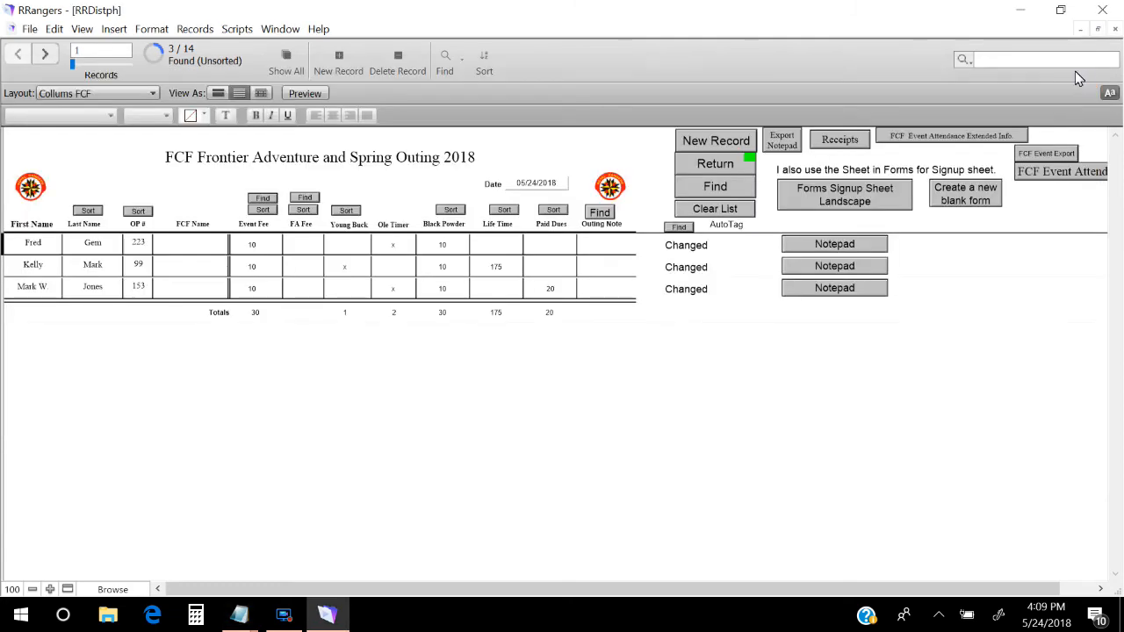
Create a new posting voucher with the copied names in Remarks, today's date, and NRA Black Powder Course in From
left_click(719, 163)
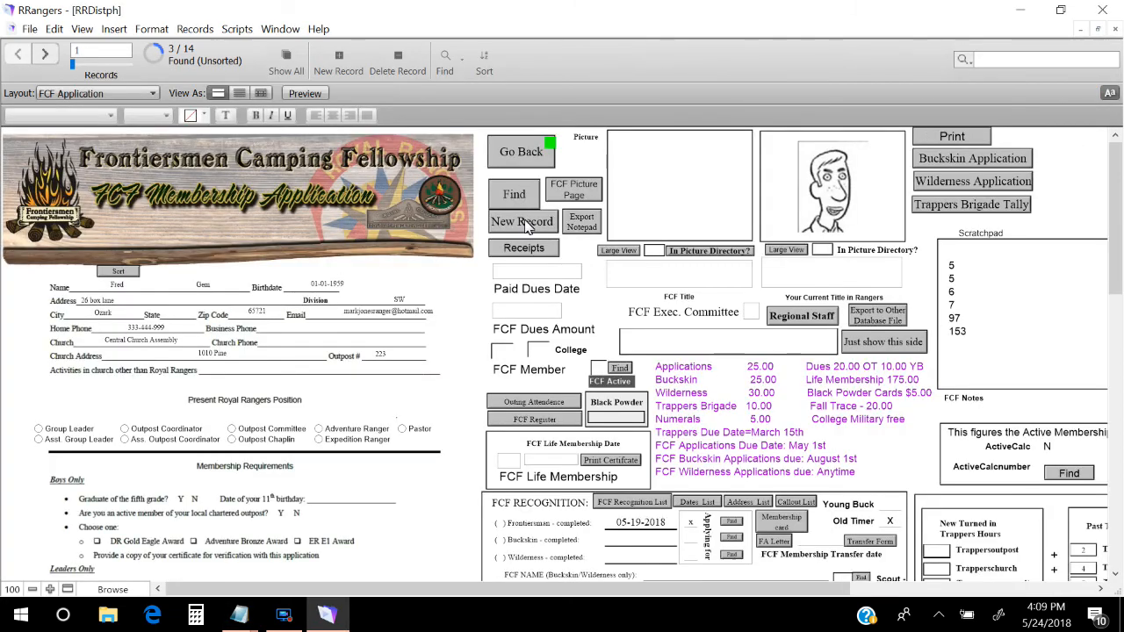
left_click(525, 252)
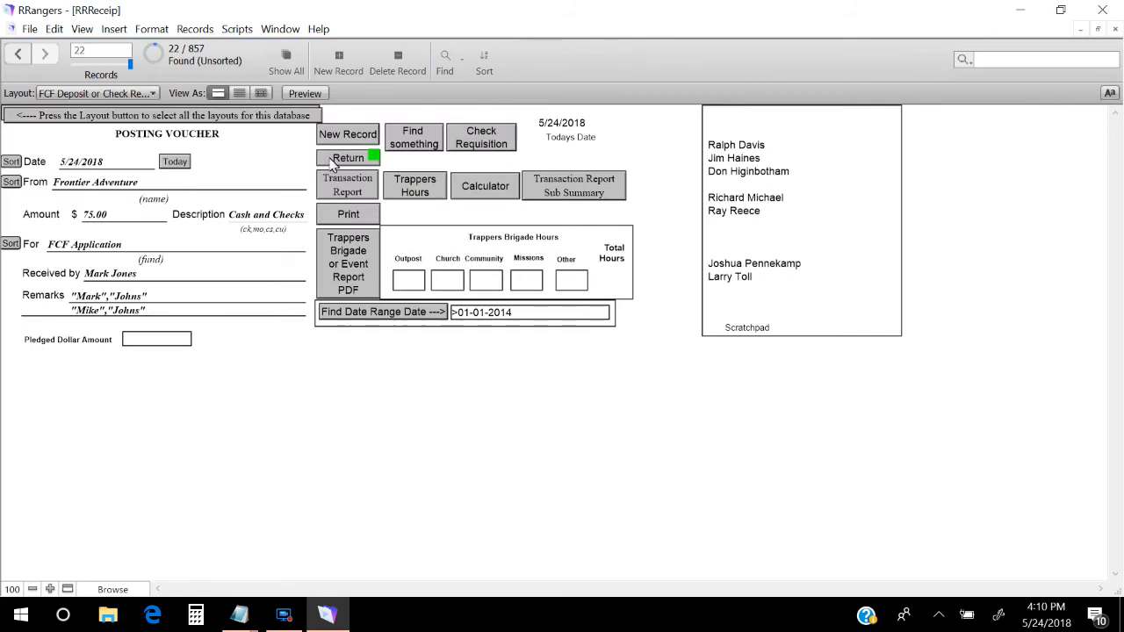
left_click(342, 133)
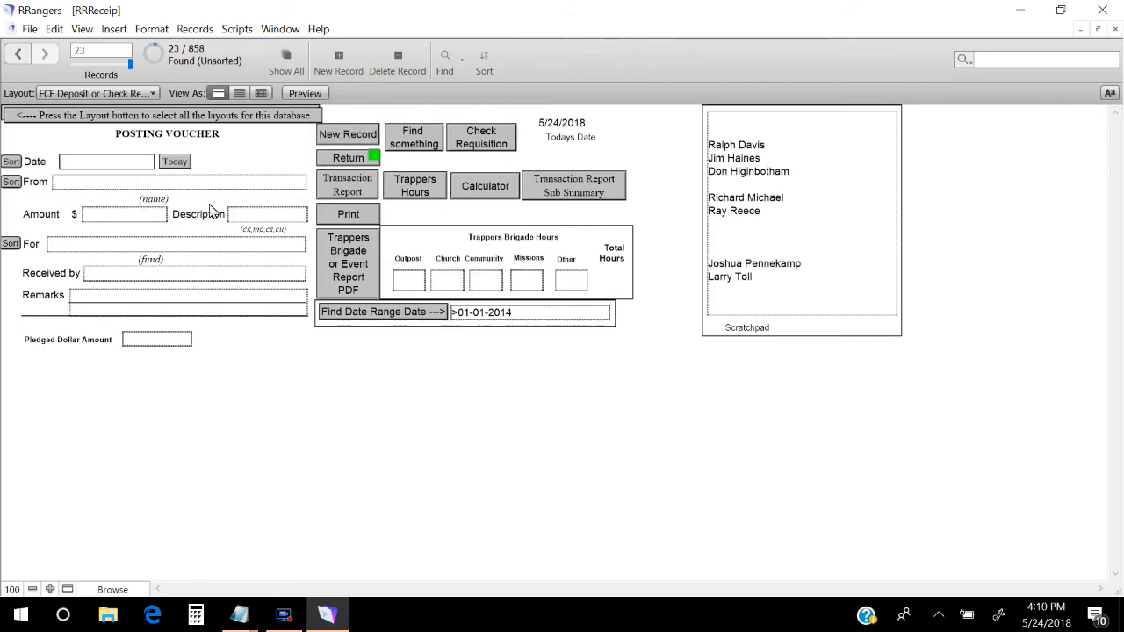
left_click(159, 307)
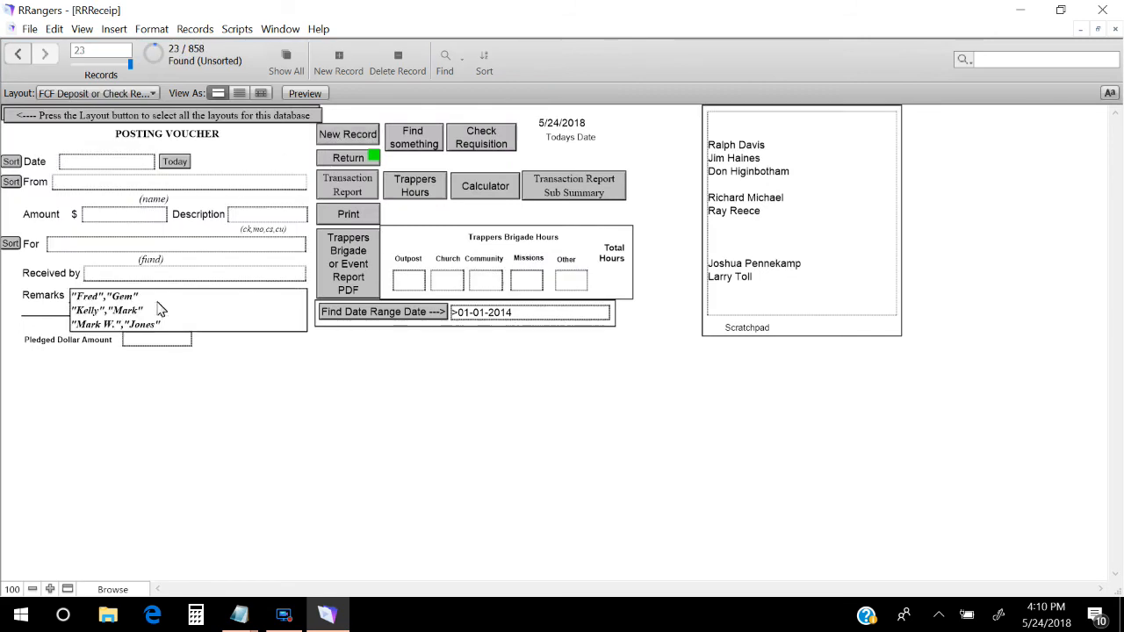
left_click(171, 163)
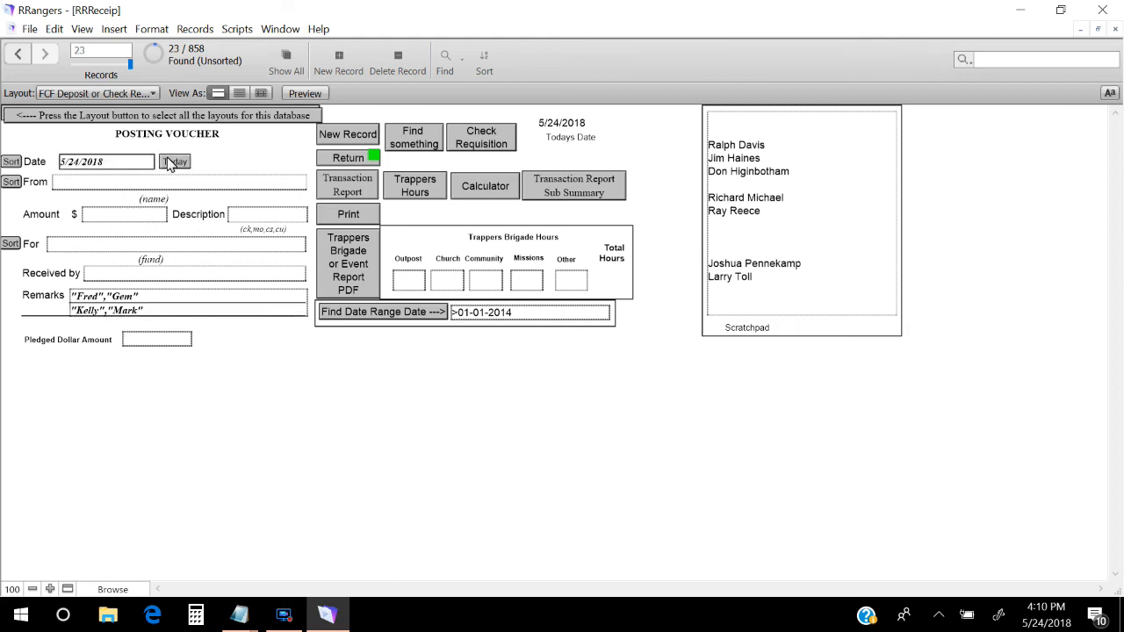
left_click(151, 185)
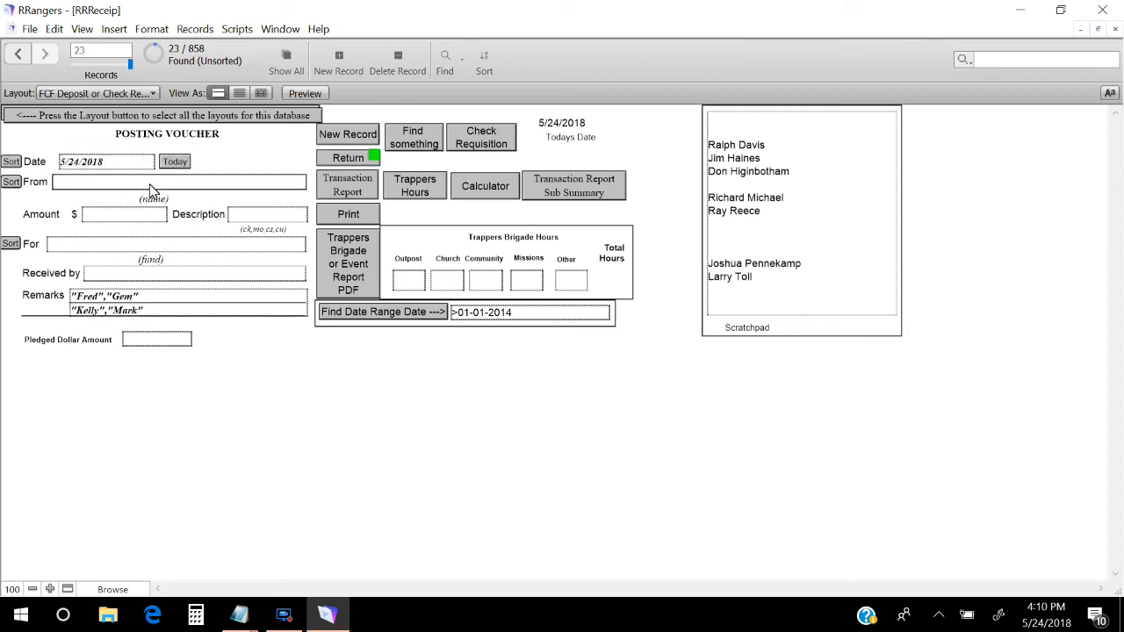
type("V")
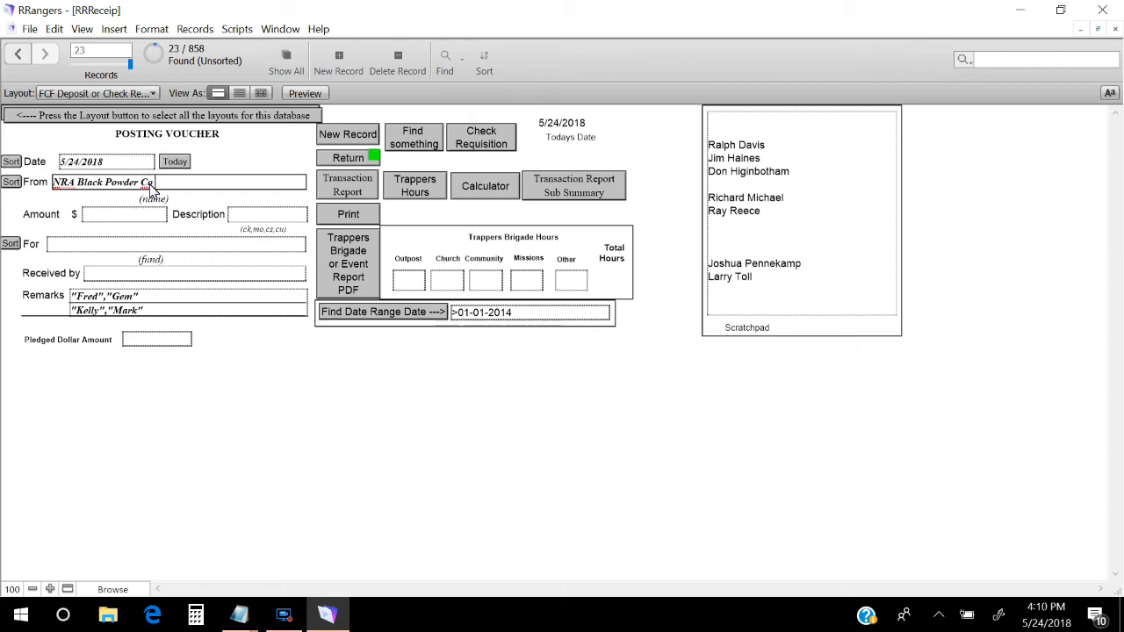
Set the voucher's Amount to 30 and For to FCF Black Powder, choose the receiver's name, and commit the voucher
left_click(131, 216)
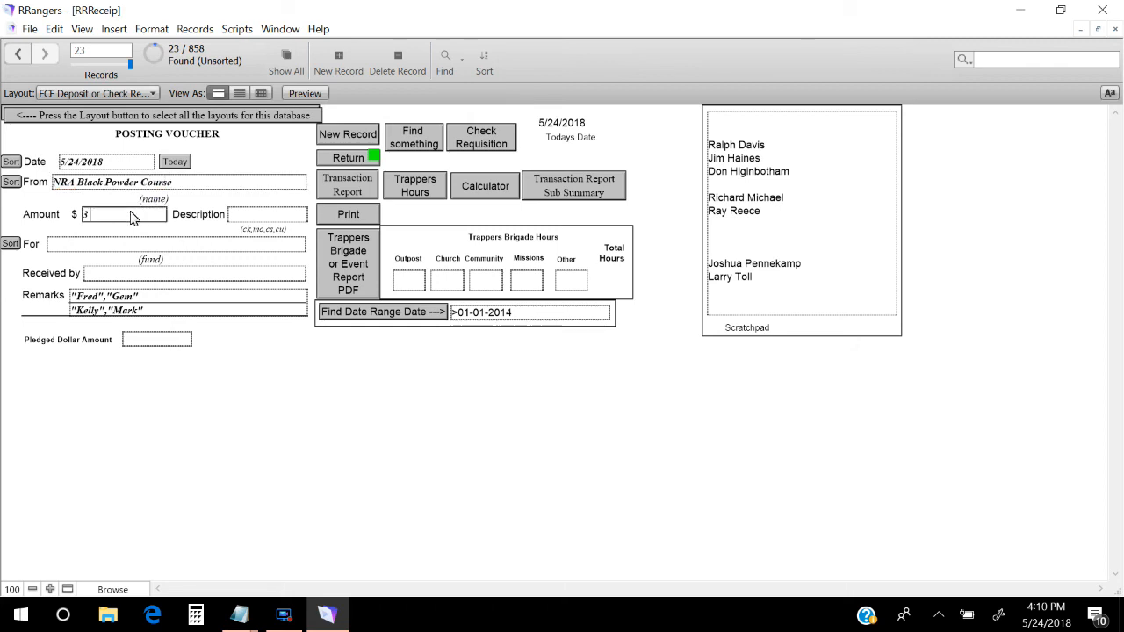
left_click(113, 253)
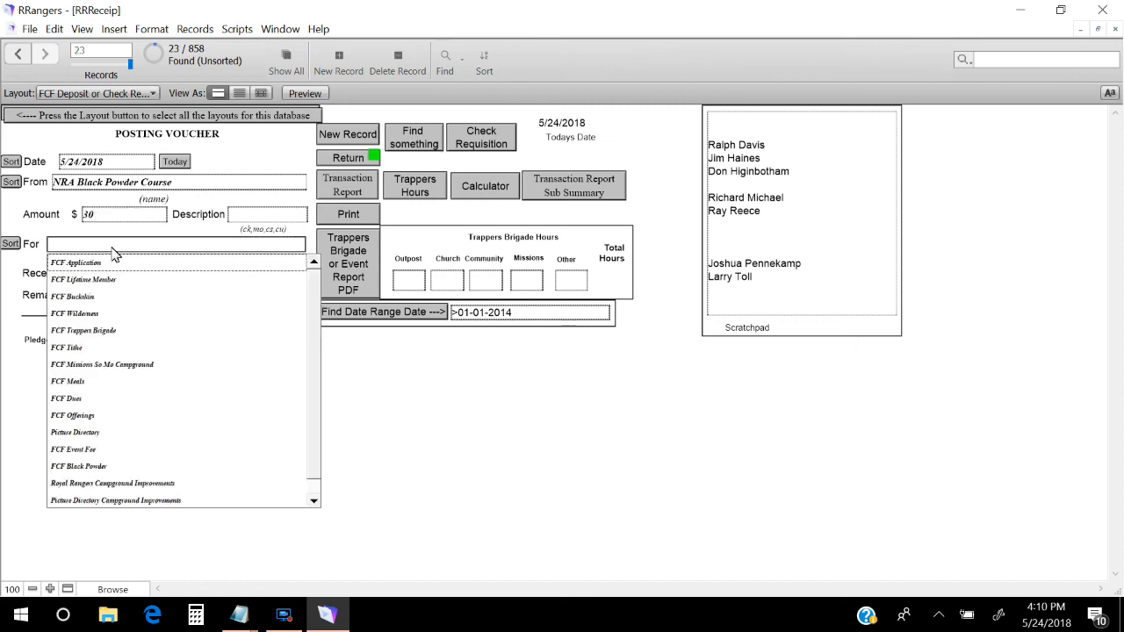
left_click(105, 467)
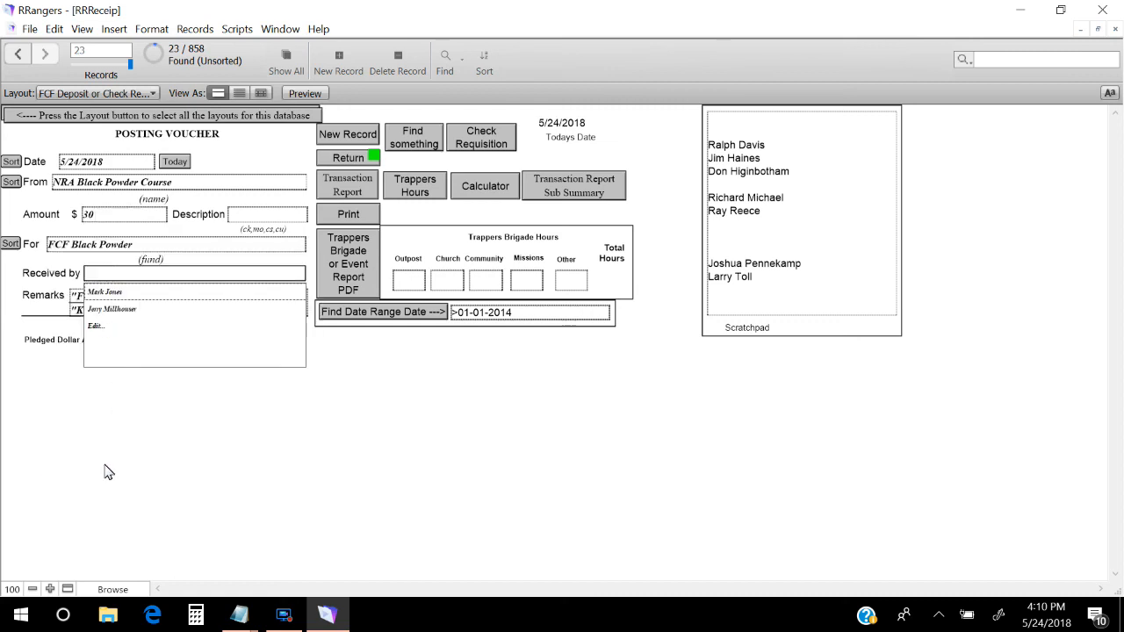
left_click(126, 292)
left_click(194, 463)
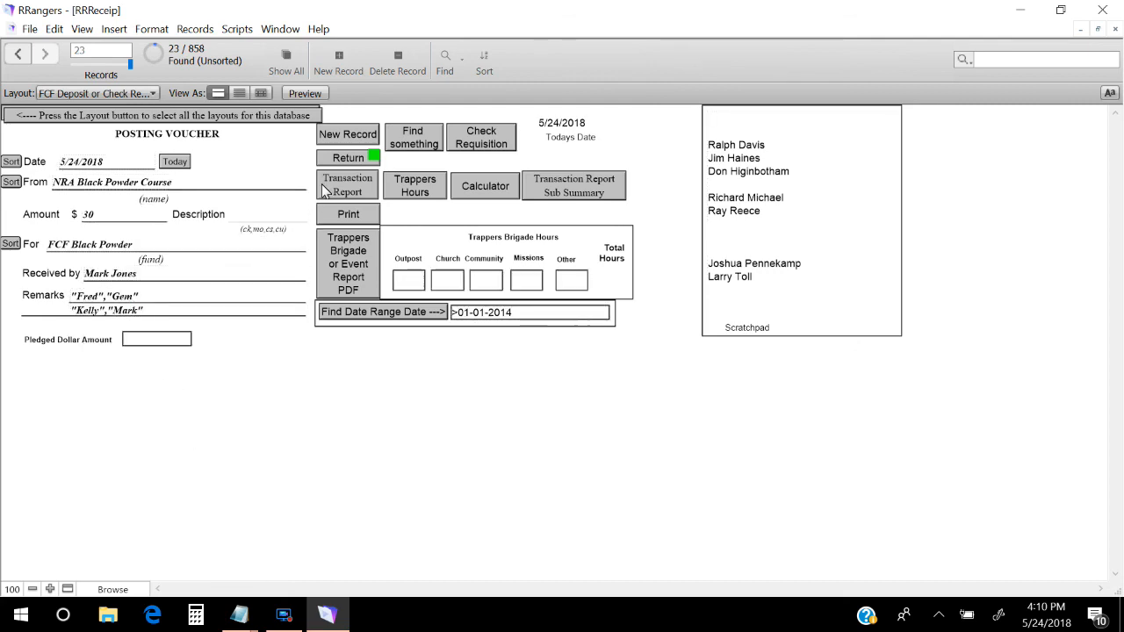
Return to the outing attendance list and find the records that have a Life Time fee
left_click(336, 160)
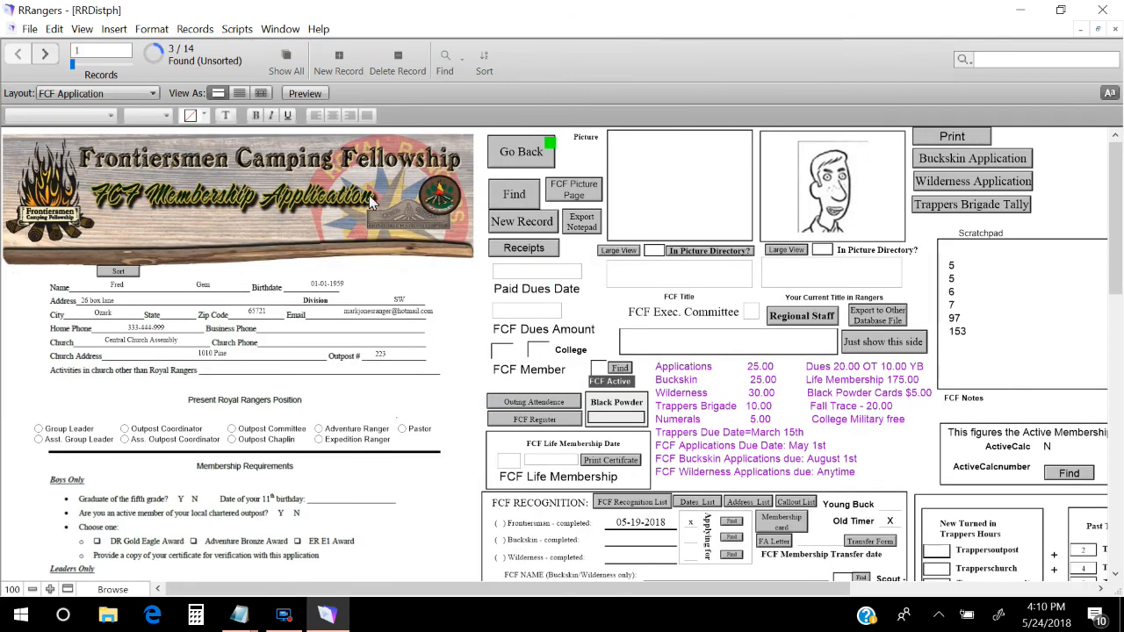
left_click(519, 403)
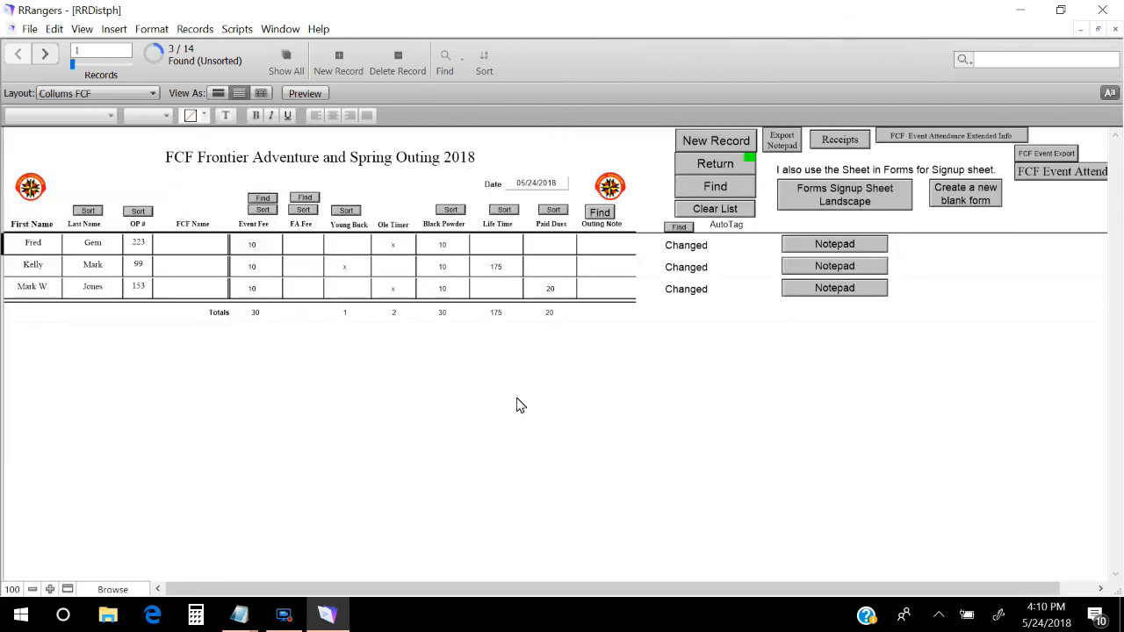
left_click(444, 63)
left_click(505, 249)
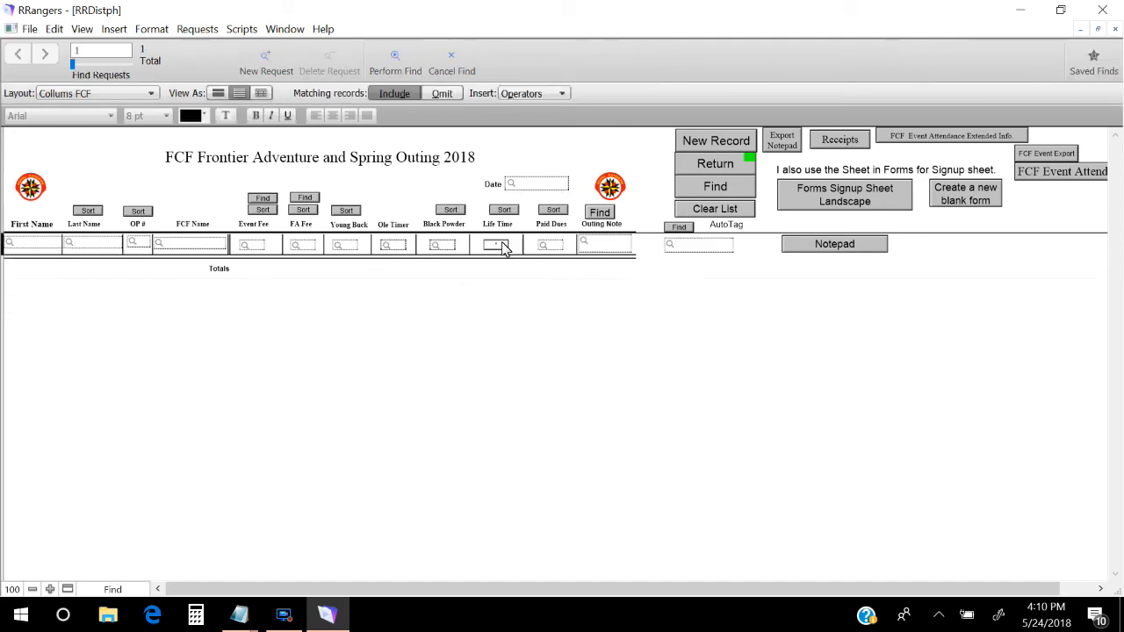
key("Return")
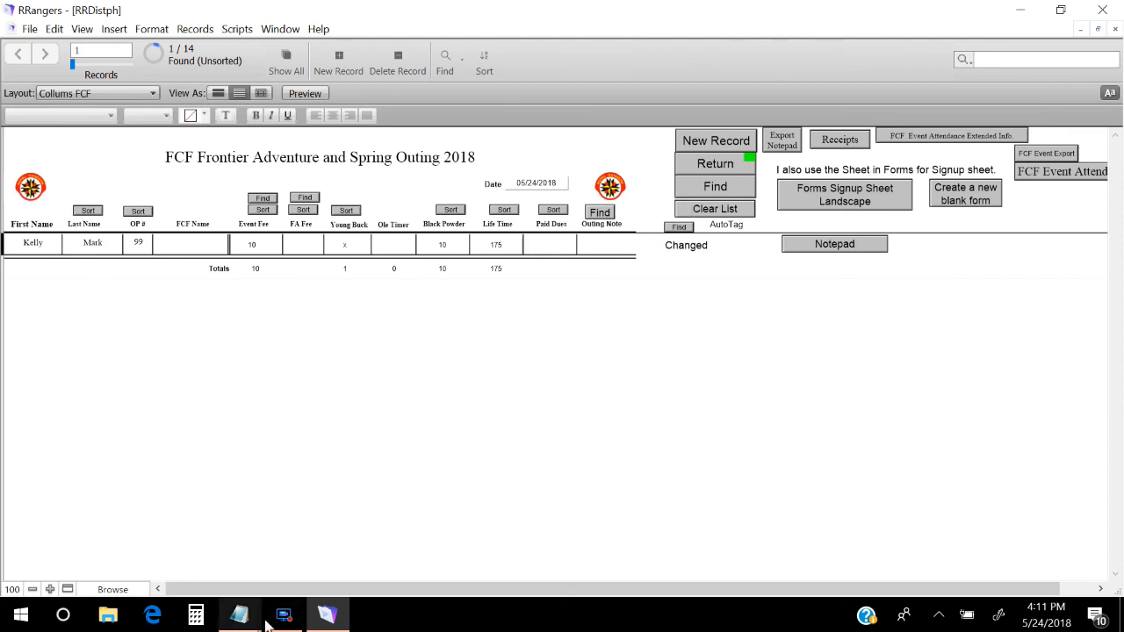
mouse_move(285, 617)
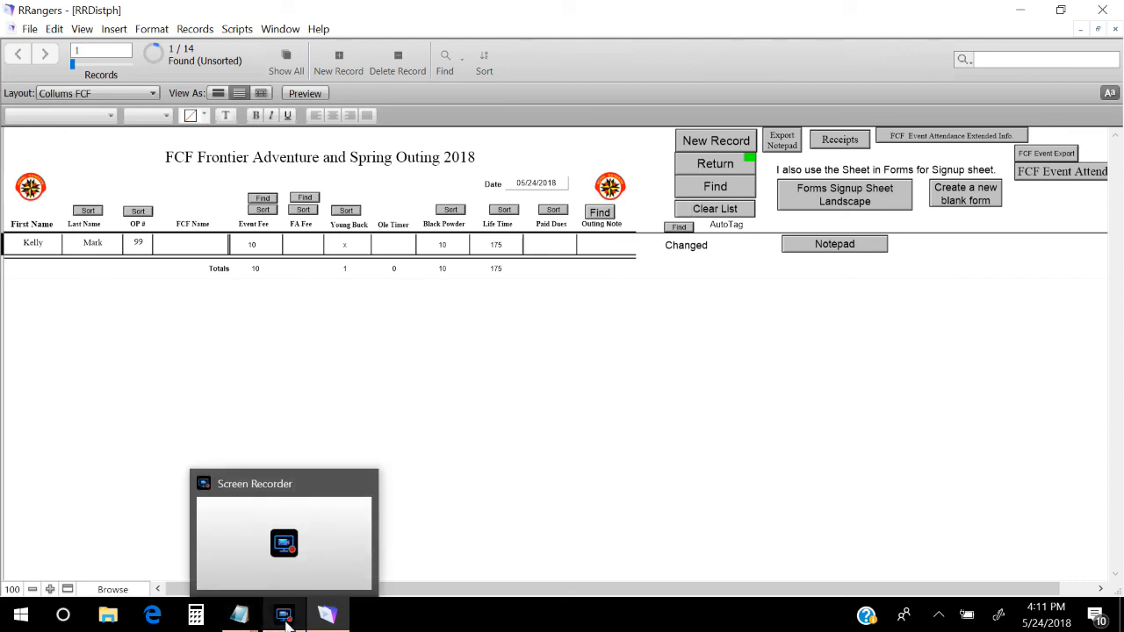
left_click(289, 624)
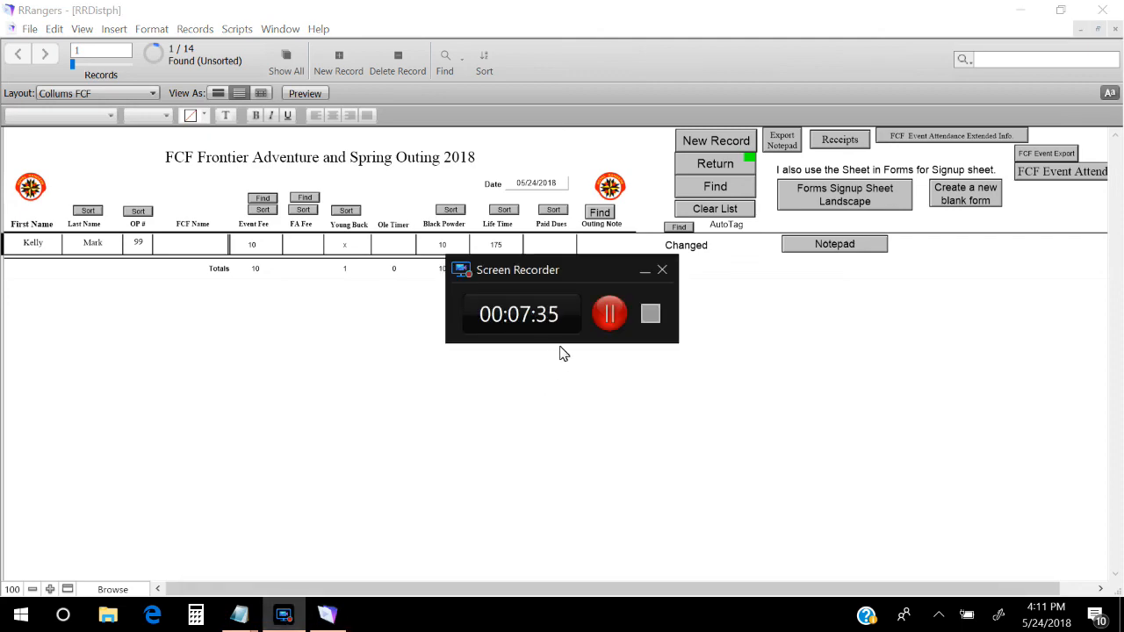